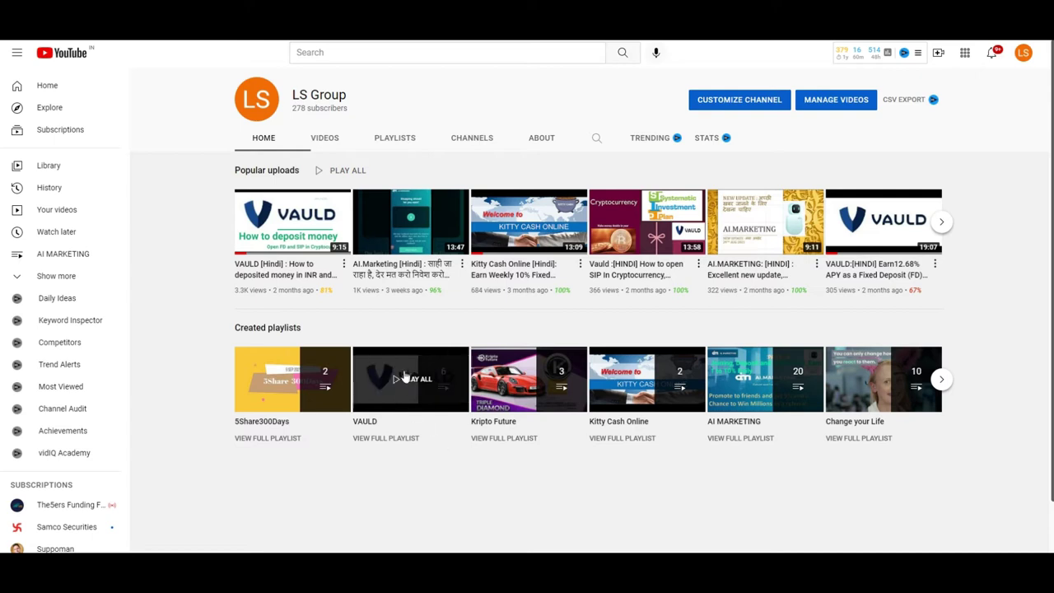
Step: Play the VAULD playlist, skip the ad, and expand the video description to show the Join VAULD link
{"action": "left_click", "coordinate": [400, 387]}
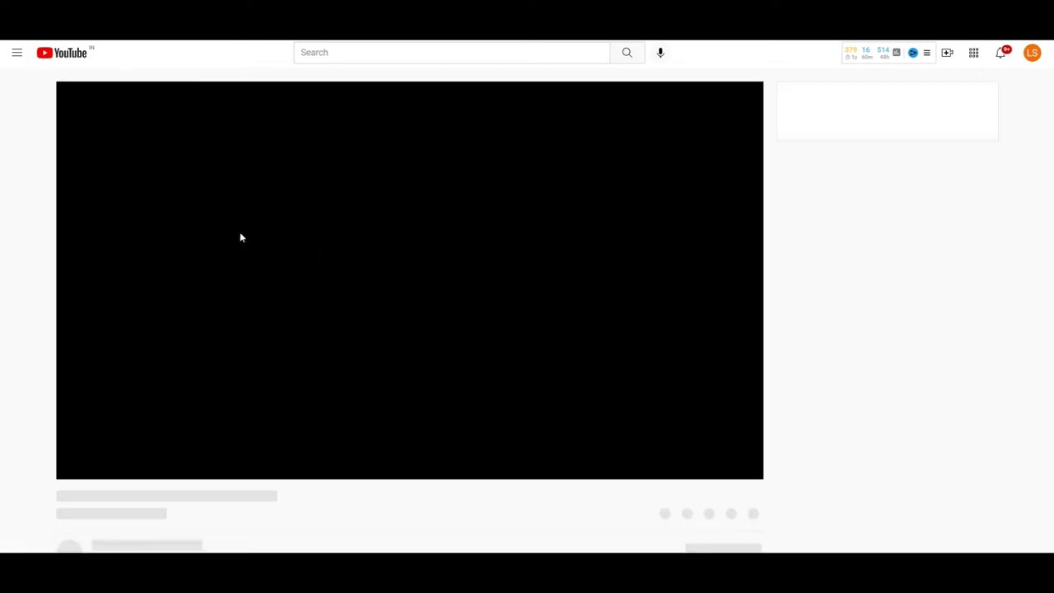
{"action": "scroll", "coordinate": [39, 437], "scroll_direction": "down", "scroll_amount": 3}
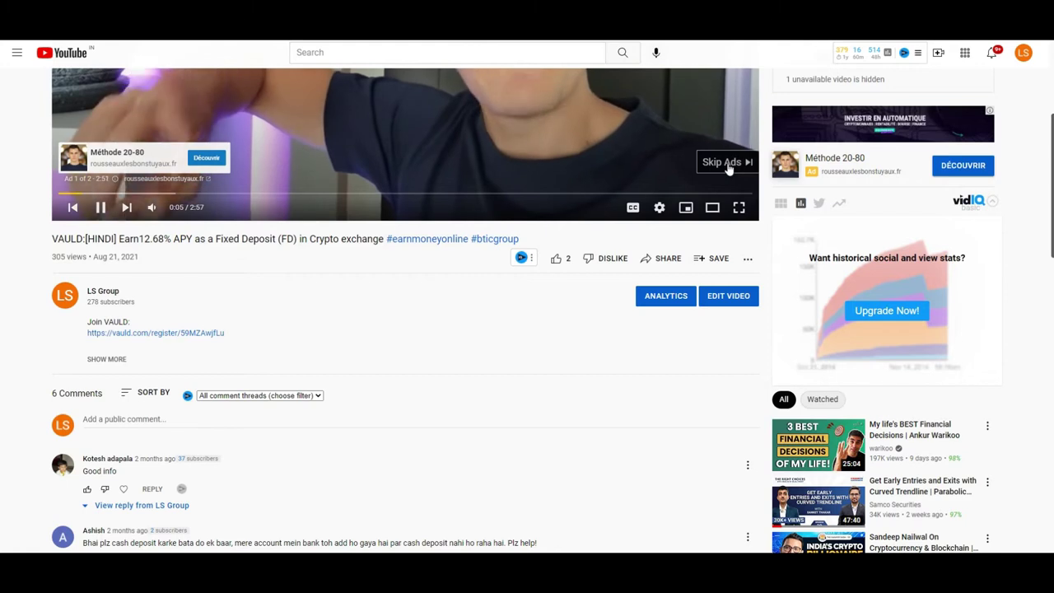
{"action": "left_click", "coordinate": [711, 162]}
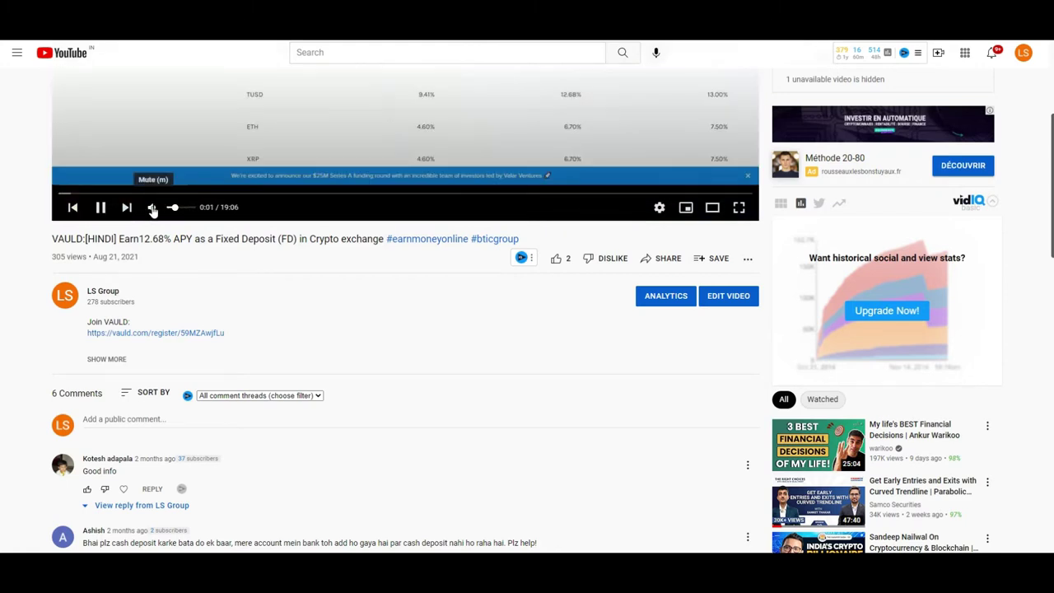
{"action": "left_click", "coordinate": [108, 360]}
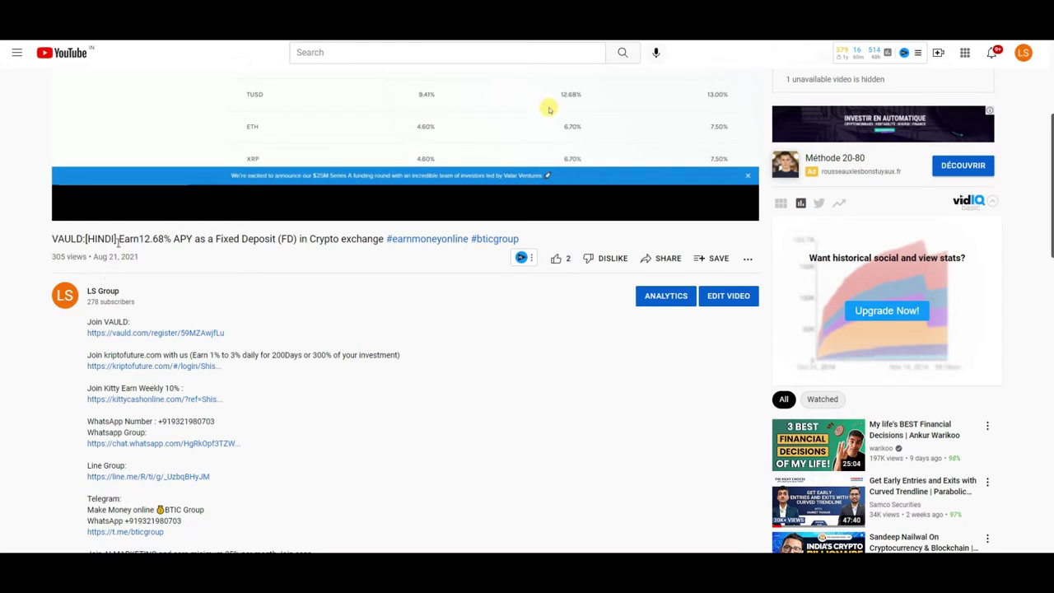
{"action": "left_click_drag", "start_coordinate": [118, 239], "coordinate": [86, 244]}
{"action": "left_click", "coordinate": [35, 258]}
{"action": "right_click", "coordinate": [86, 240]}
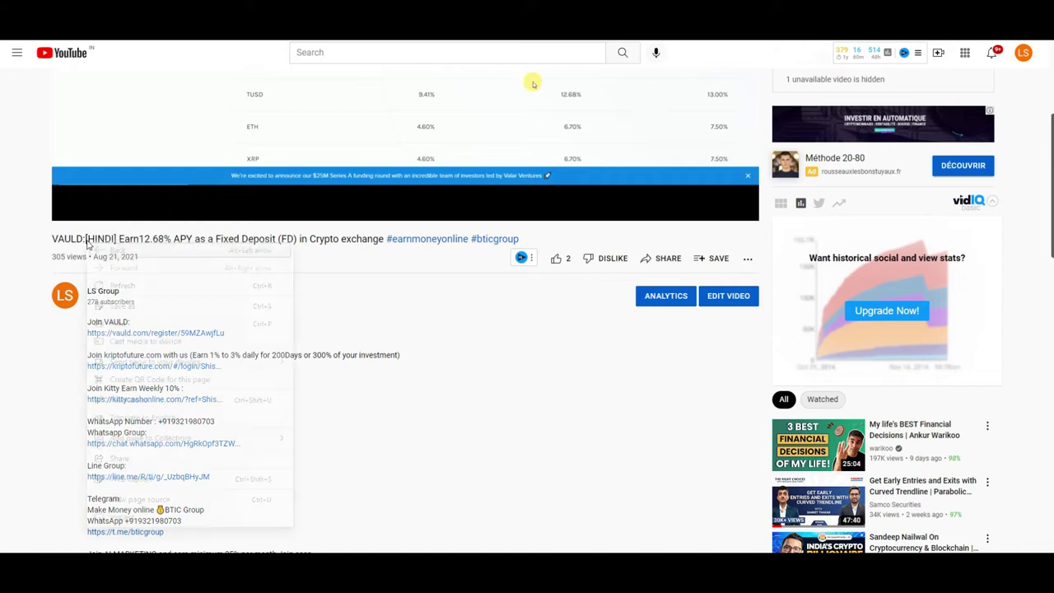
{"action": "left_click", "coordinate": [22, 248]}
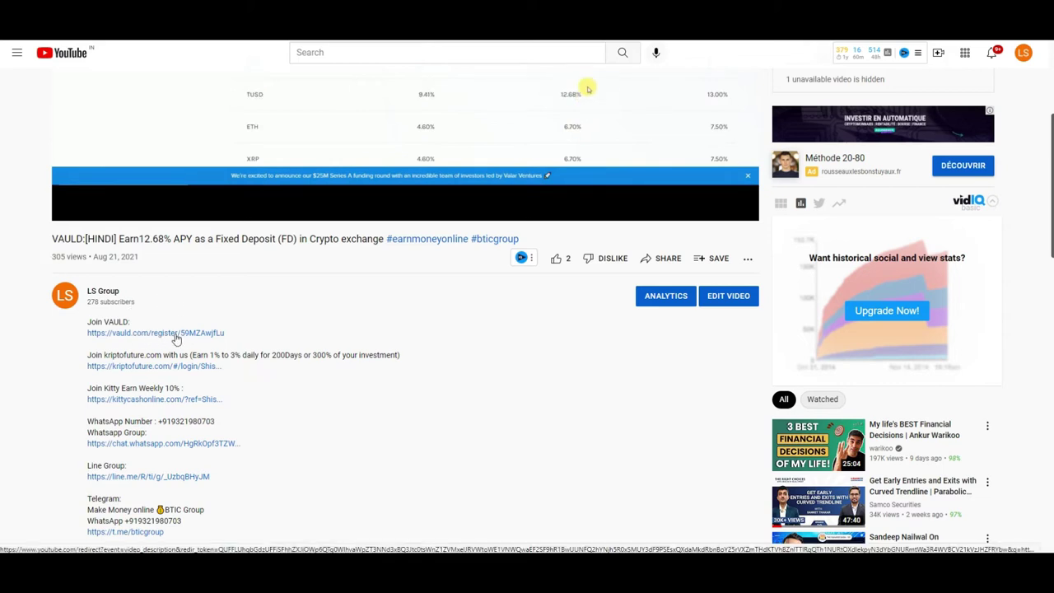
Step: Switch to the Vauld referral page and examine the total referral earnings and total referred users
{"action": "mouse_move", "coordinate": [262, 130]}
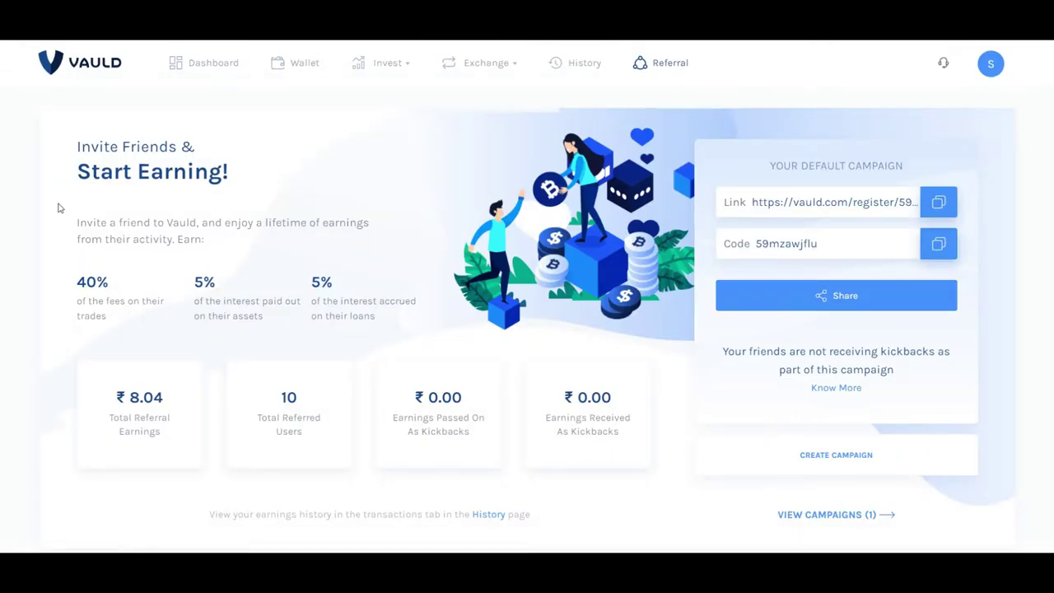
{"action": "left_click_drag", "start_coordinate": [309, 397], "coordinate": [290, 397]}
{"action": "right_click", "coordinate": [290, 397]}
{"action": "left_click", "coordinate": [318, 376]}
{"action": "left_click_drag", "start_coordinate": [174, 399], "coordinate": [126, 398]}
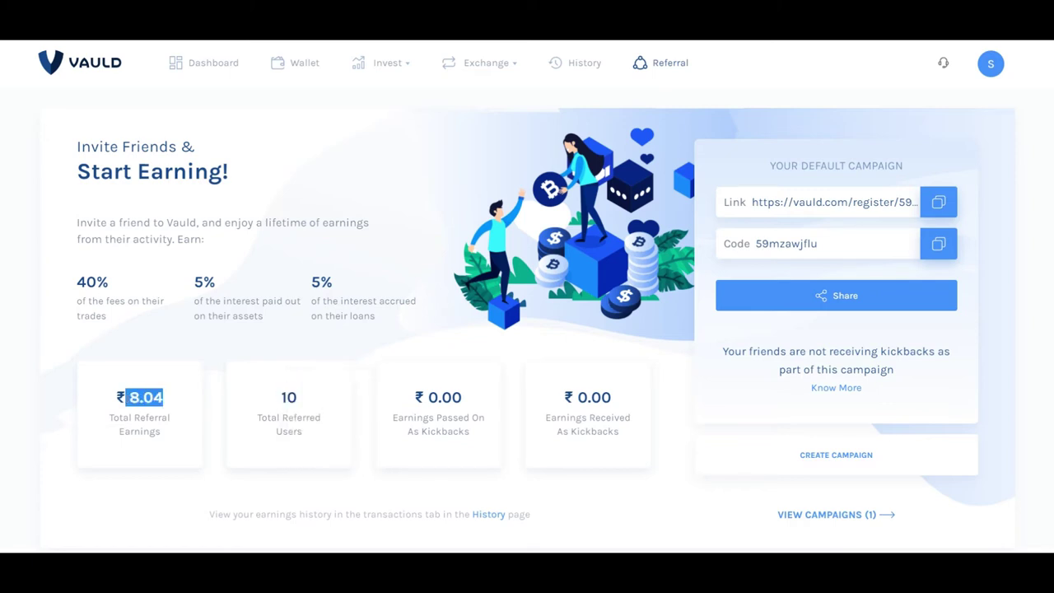
{"action": "right_click", "coordinate": [132, 372]}
{"action": "left_click", "coordinate": [183, 352]}
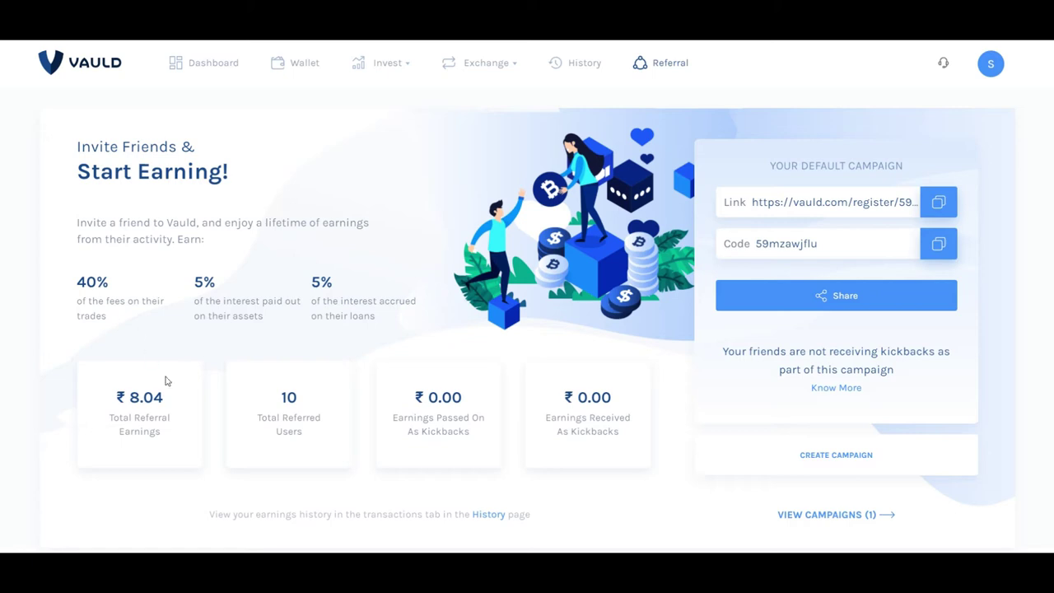
{"action": "left_click_drag", "start_coordinate": [165, 398], "coordinate": [116, 398]}
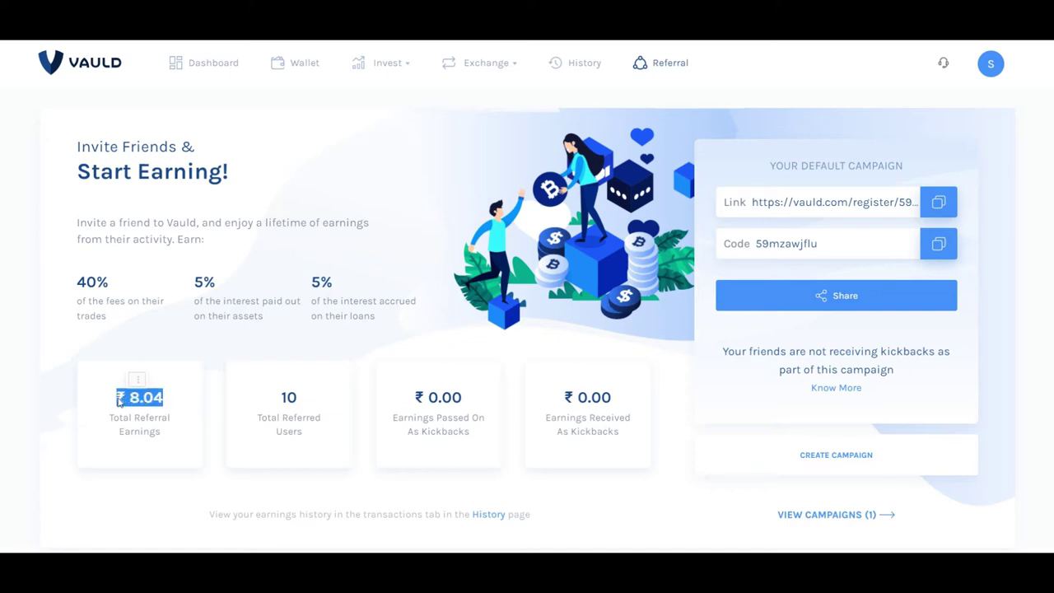
{"action": "left_click", "coordinate": [162, 344]}
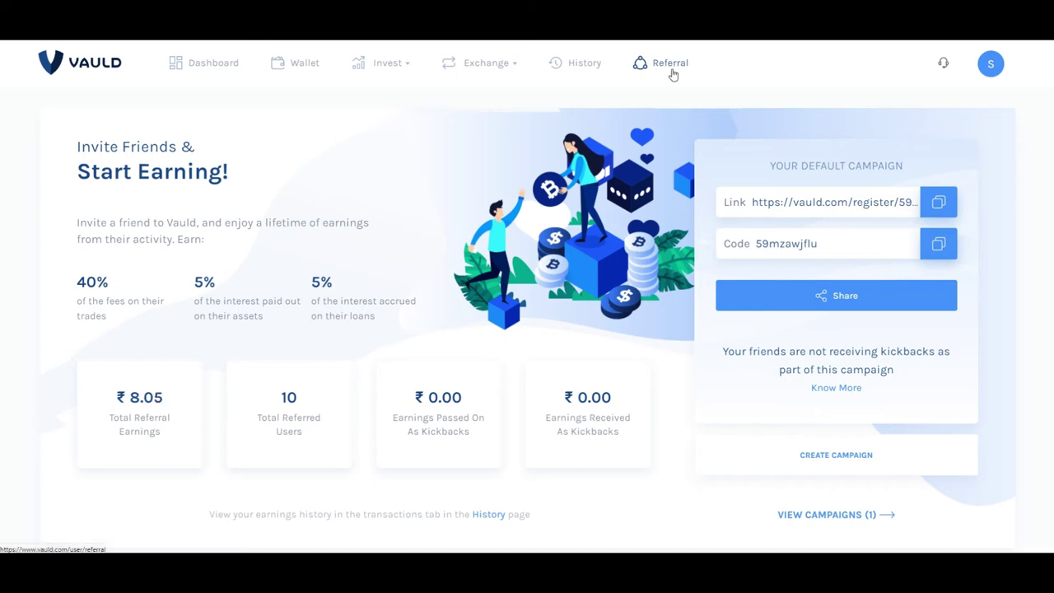
Step: Open the account profile panel to check the KYC status and account options, and close it again
{"action": "left_click", "coordinate": [992, 66]}
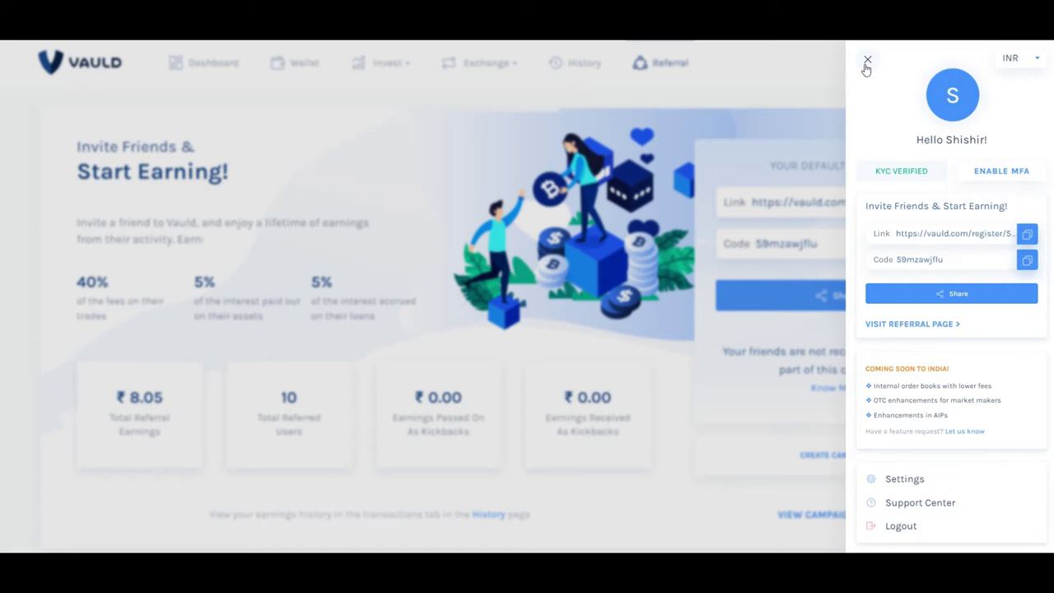
{"action": "left_click", "coordinate": [867, 61]}
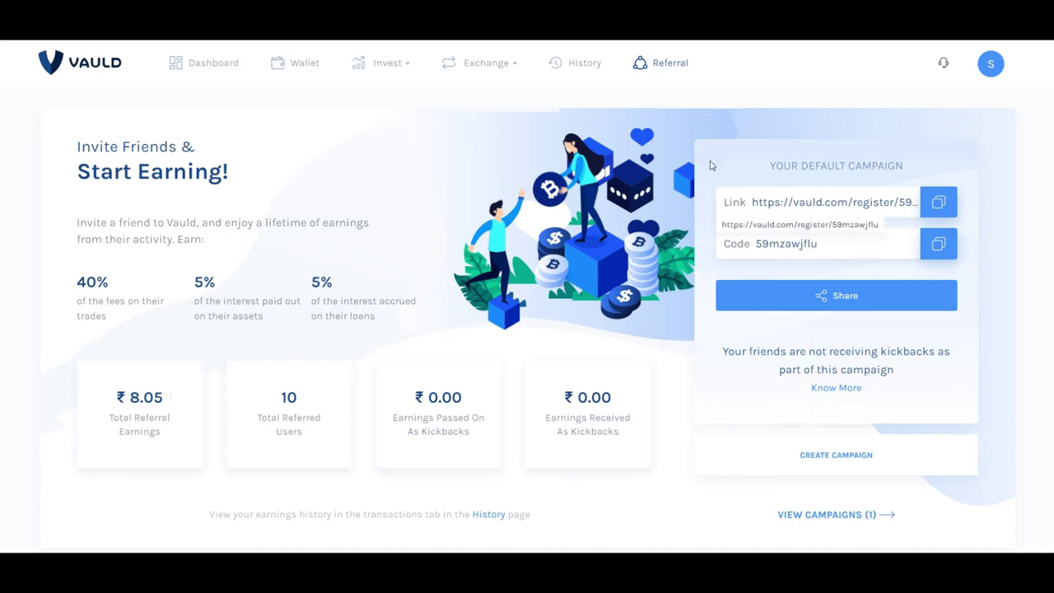
Step: Open the transaction history and look through the Fixed Deposits records for active and matured deposits
{"action": "left_click", "coordinate": [580, 65]}
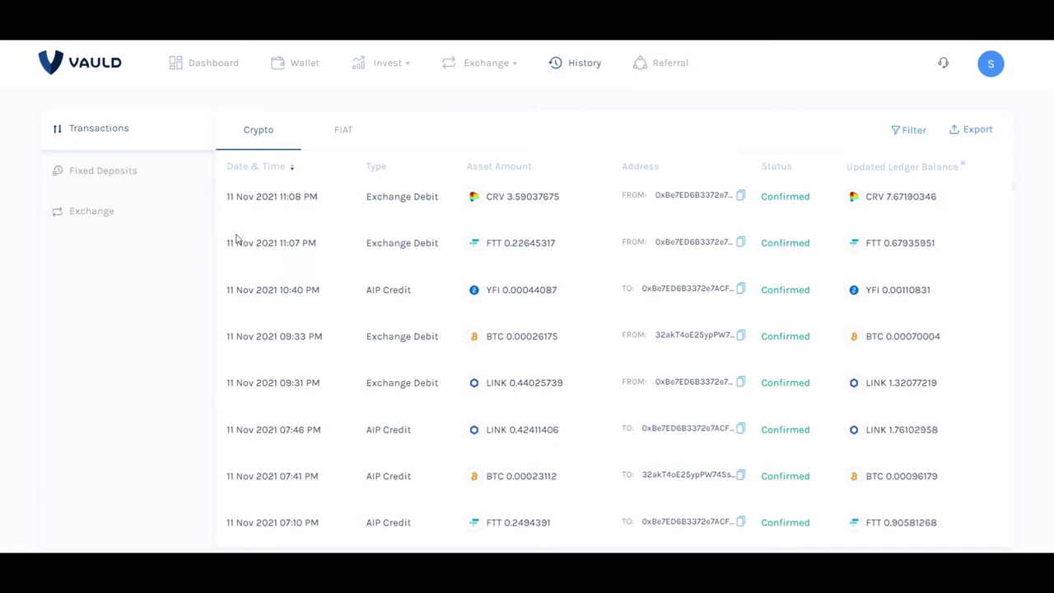
{"action": "left_click", "coordinate": [107, 171]}
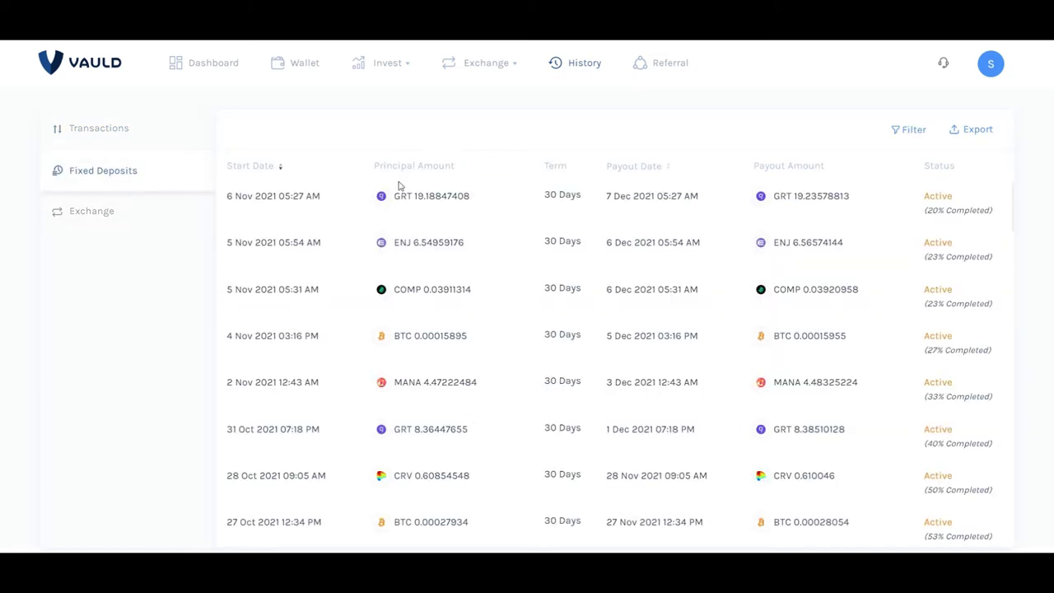
{"action": "scroll", "coordinate": [507, 256], "scroll_direction": "down", "scroll_amount": 15}
{"action": "scroll", "coordinate": [507, 256], "scroll_direction": "up", "scroll_amount": 7}
{"action": "scroll", "coordinate": [507, 257], "scroll_direction": "up", "scroll_amount": 2}
{"action": "scroll", "coordinate": [508, 256], "scroll_direction": "up", "scroll_amount": 3}
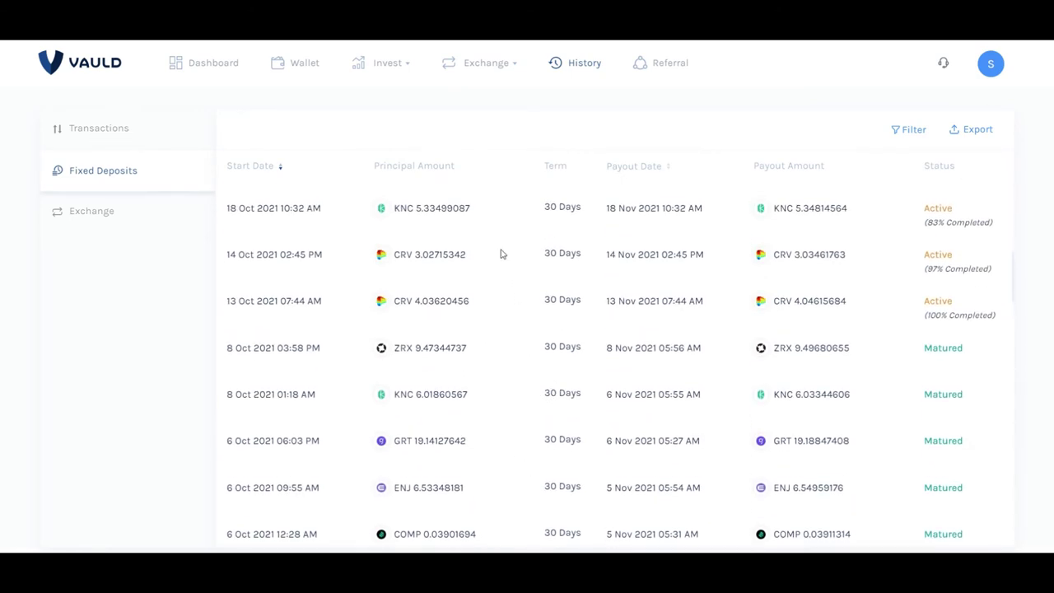
{"action": "scroll", "coordinate": [496, 269], "scroll_direction": "up", "scroll_amount": 2}
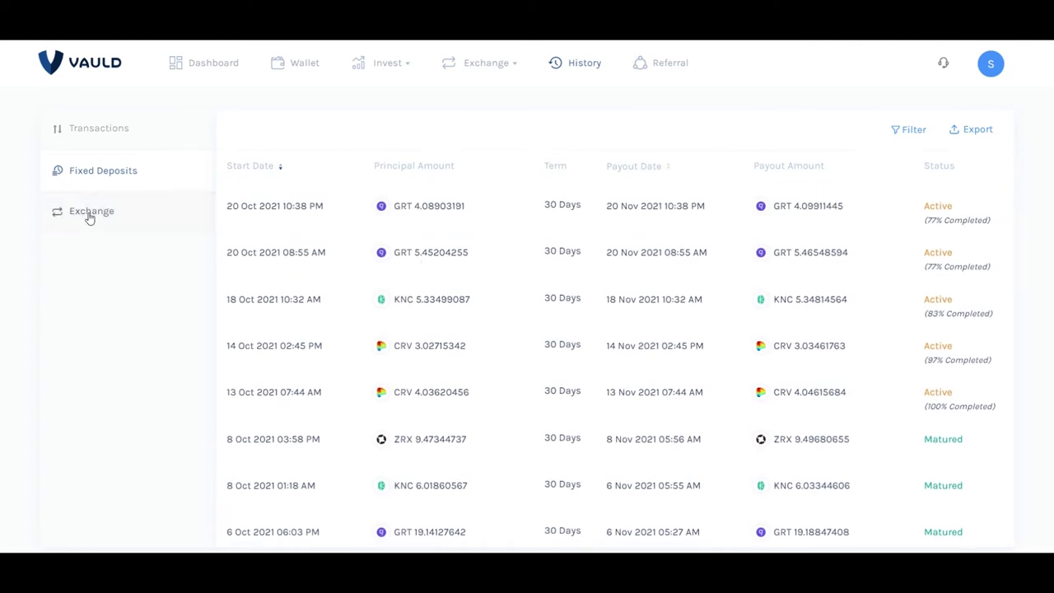
Step: Open Instant Buy & Sell and switch the BTC form from buying to selling for INR
{"action": "mouse_move", "coordinate": [517, 71]}
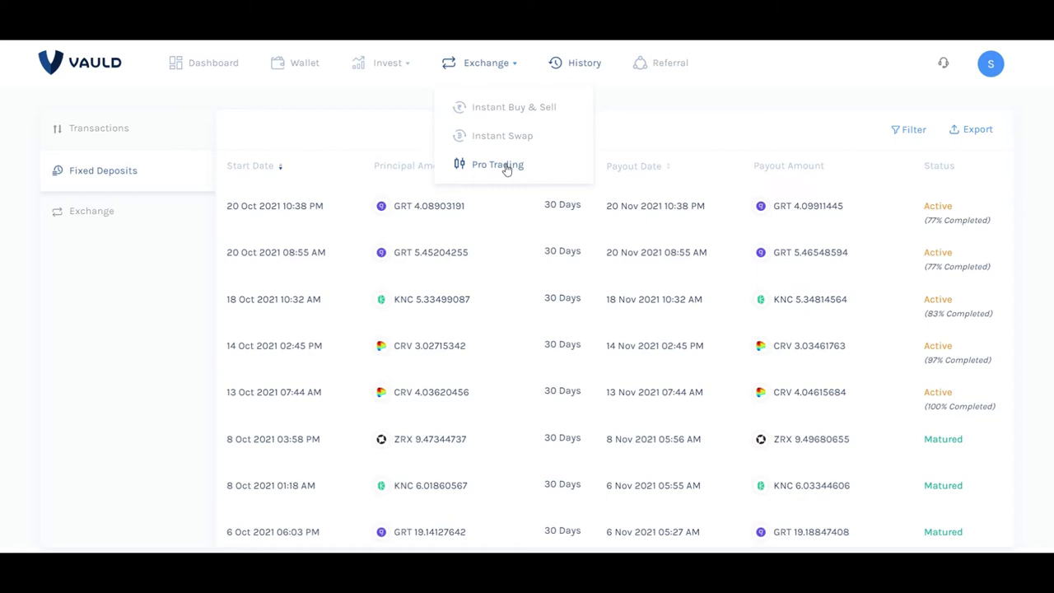
{"action": "left_click", "coordinate": [531, 109]}
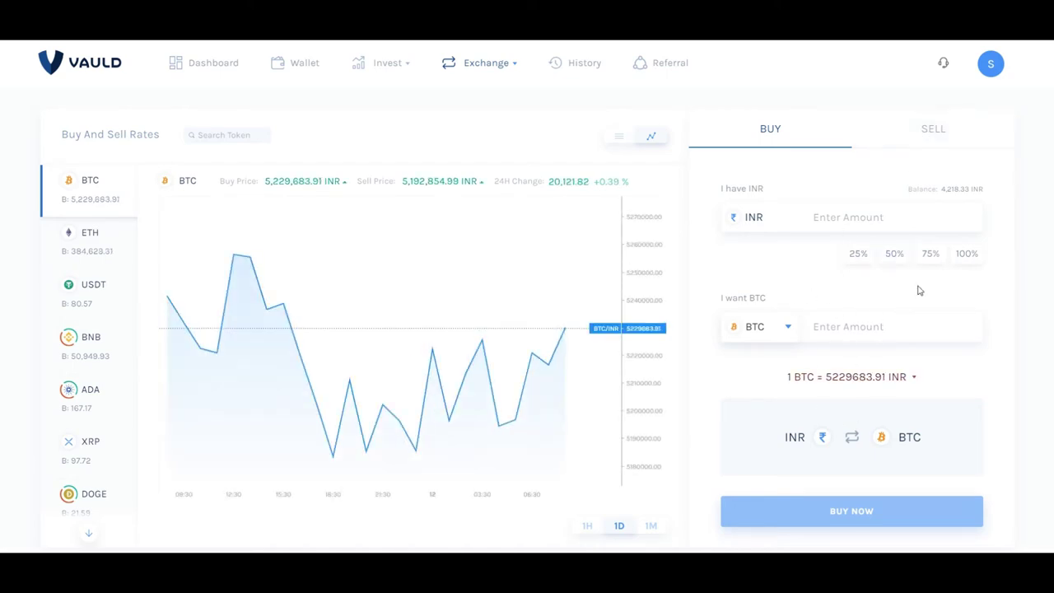
{"action": "left_click", "coordinate": [930, 130]}
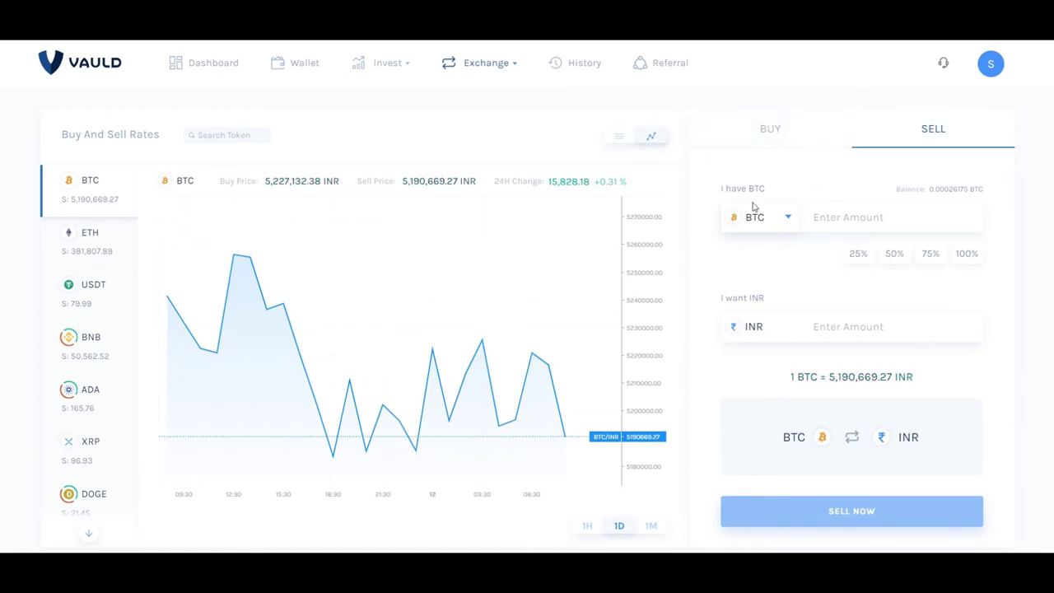
Step: Open Instant Swap for BTC to ETH and set the BTC amount to 50% of the balance
{"action": "mouse_move", "coordinate": [484, 75]}
{"action": "left_click", "coordinate": [498, 139]}
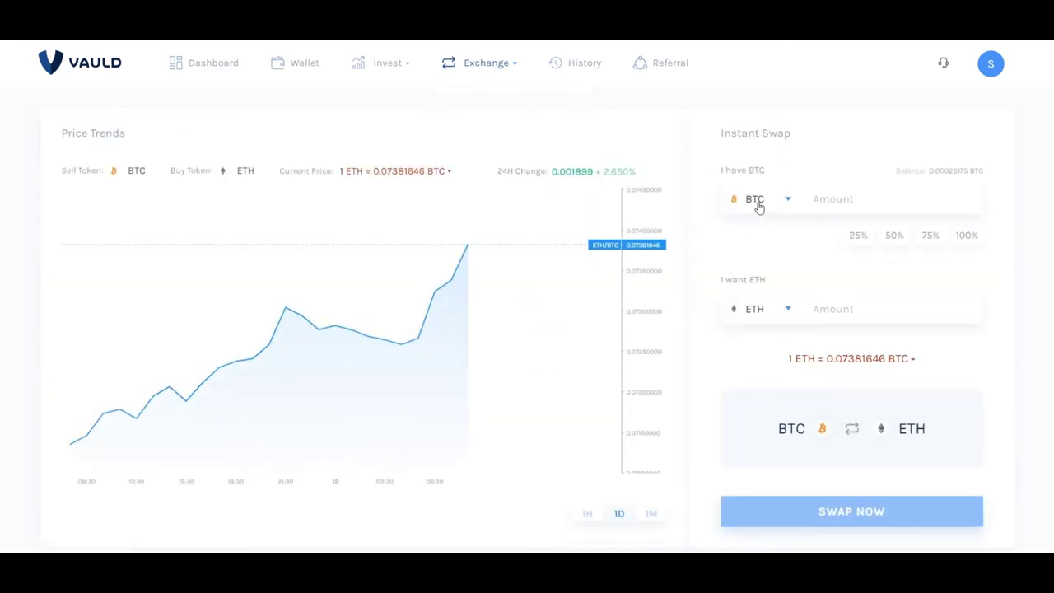
{"action": "left_click", "coordinate": [860, 241]}
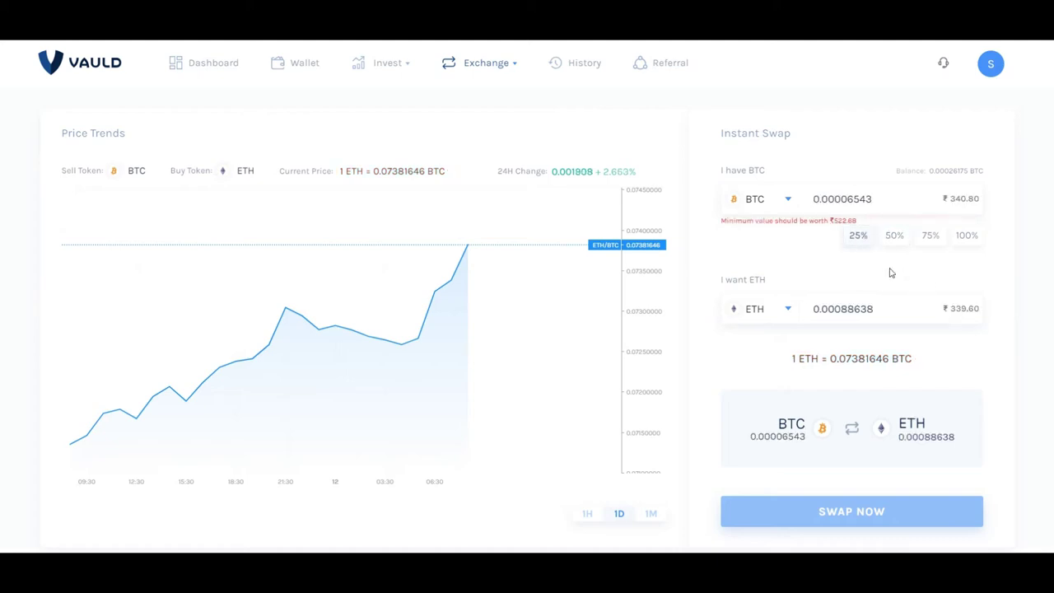
{"action": "left_click", "coordinate": [894, 239]}
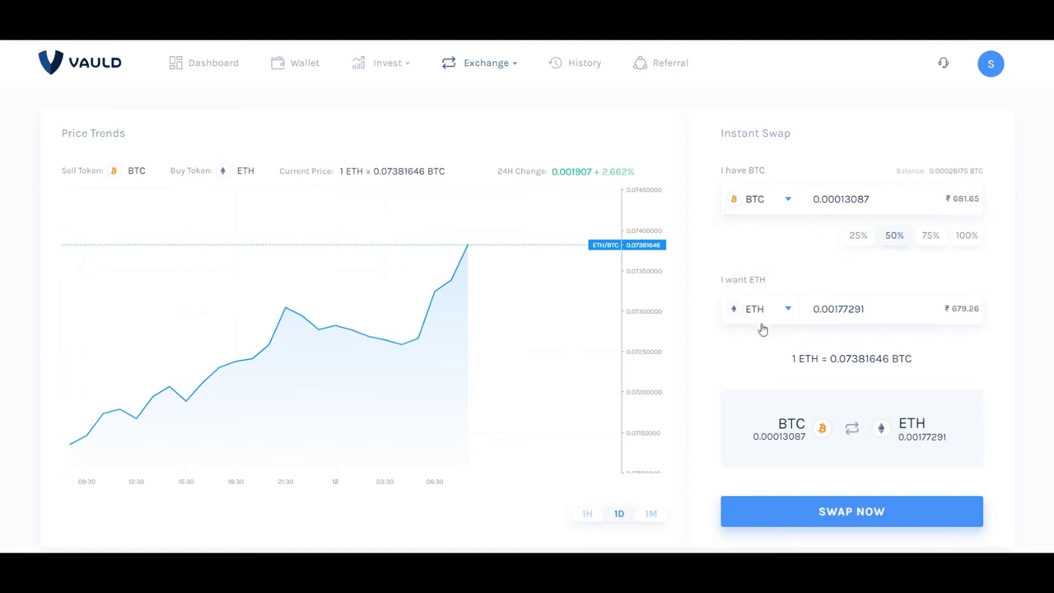
Step: Choose USDT as the token to receive and set the BTC swap amount to 75% of the balance
{"action": "left_click", "coordinate": [787, 312]}
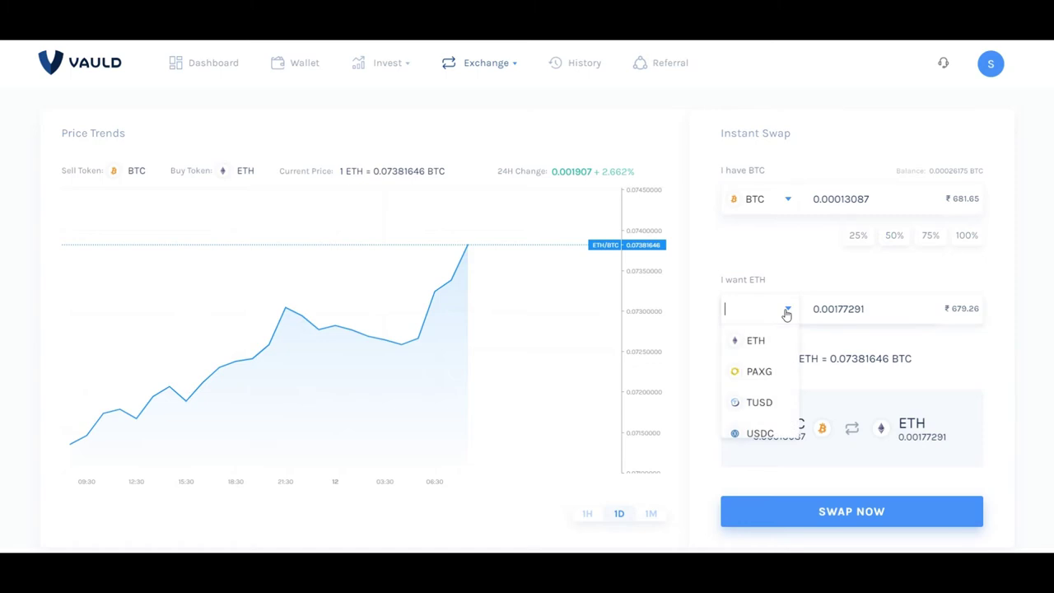
{"action": "type", "text": "usdr"}
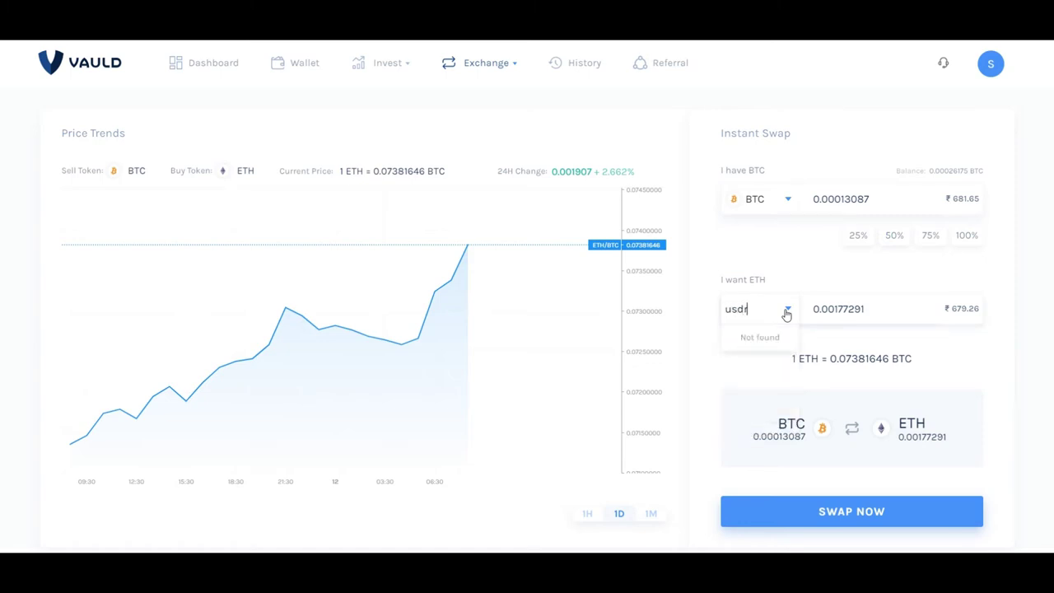
{"action": "key", "text": "BackSpace"}
{"action": "type", "text": "t"}
{"action": "left_click", "coordinate": [759, 342]}
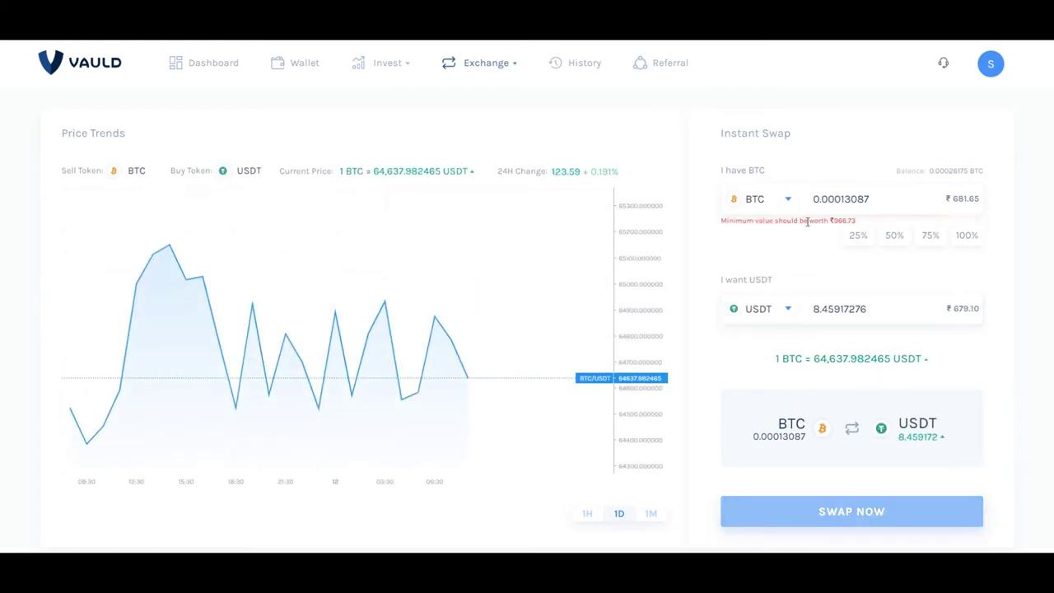
{"action": "left_click", "coordinate": [931, 235]}
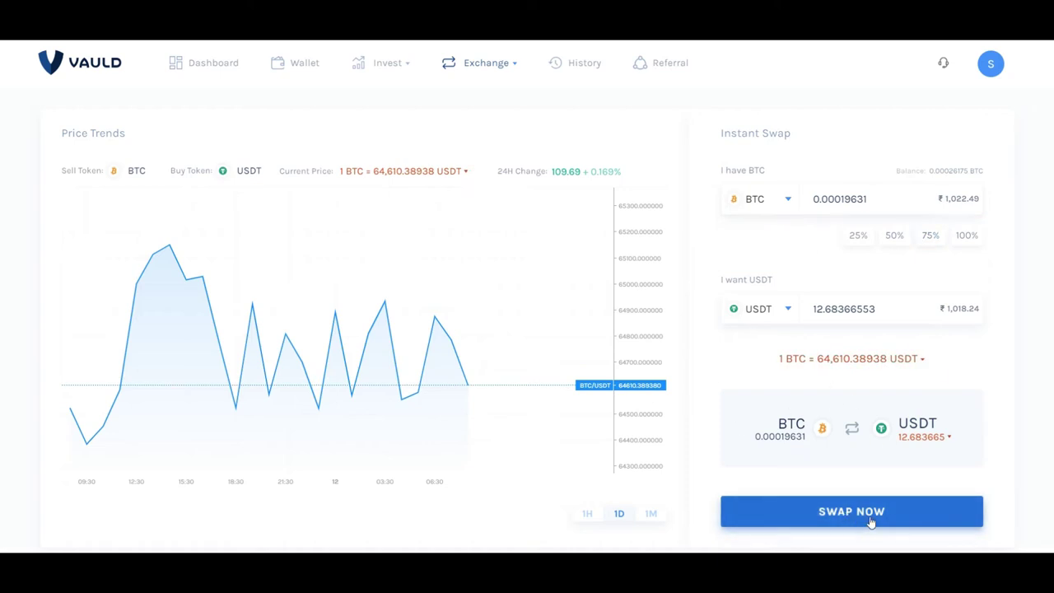
Step: Open the Fixed Deposits page, check the KNC interest rate, and switch Auto Renew off and back on
{"action": "mouse_move", "coordinate": [387, 66]}
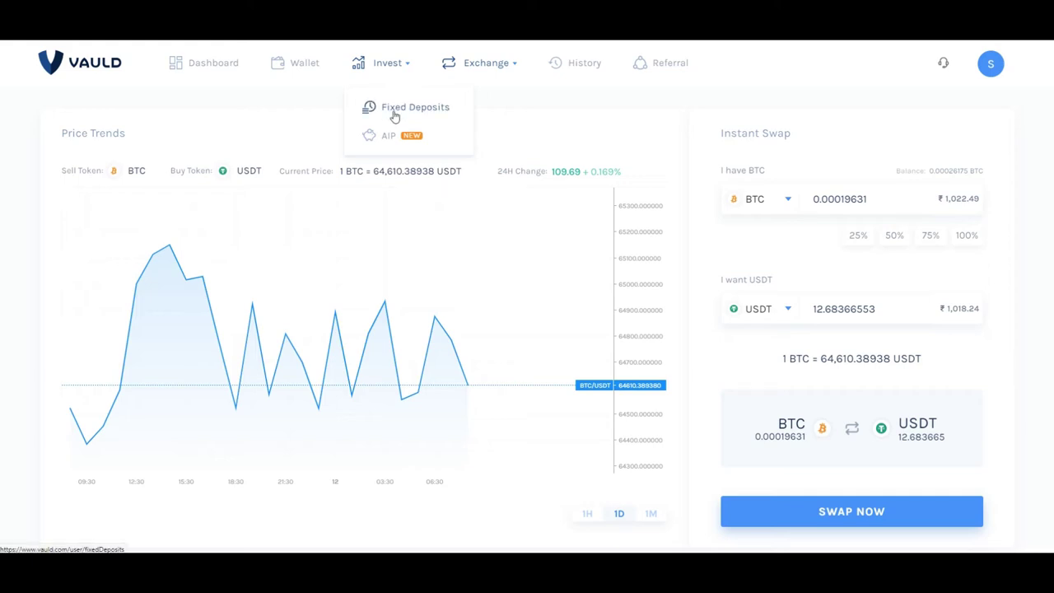
{"action": "left_click", "coordinate": [394, 112]}
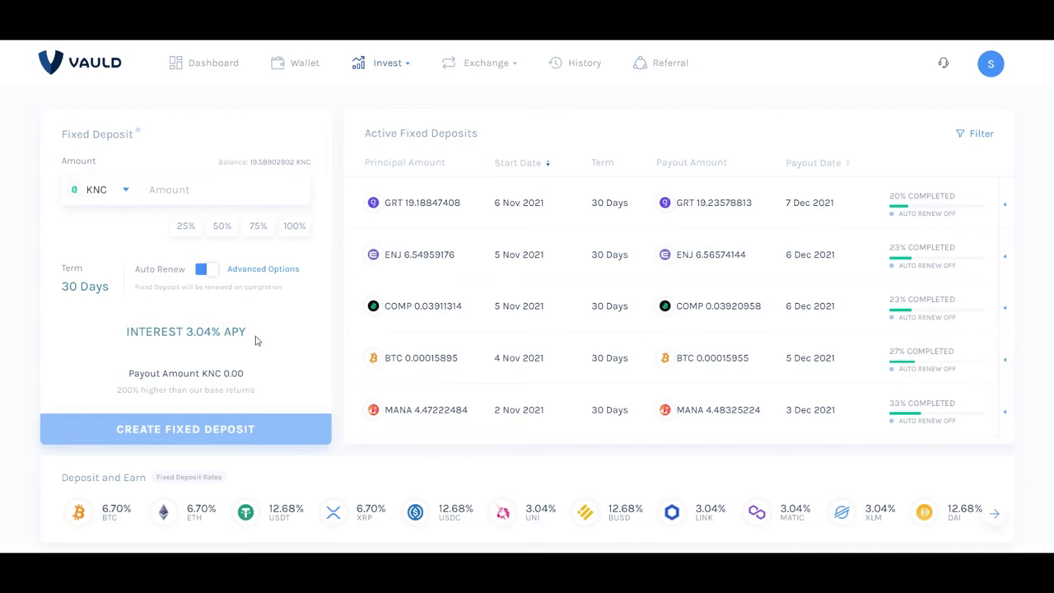
{"action": "mouse_move", "coordinate": [183, 340]}
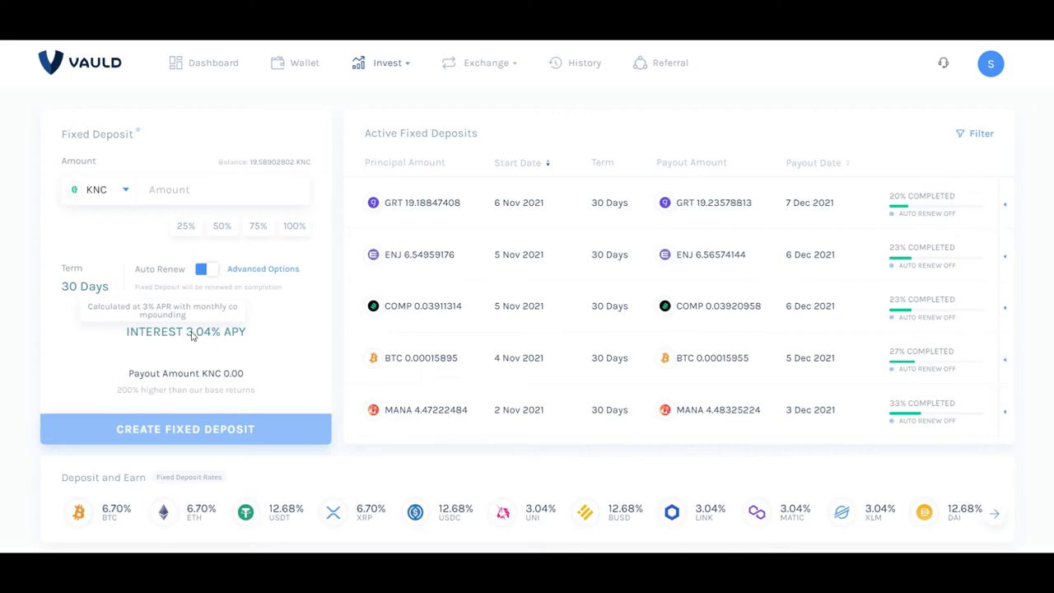
{"action": "left_click", "coordinate": [204, 272]}
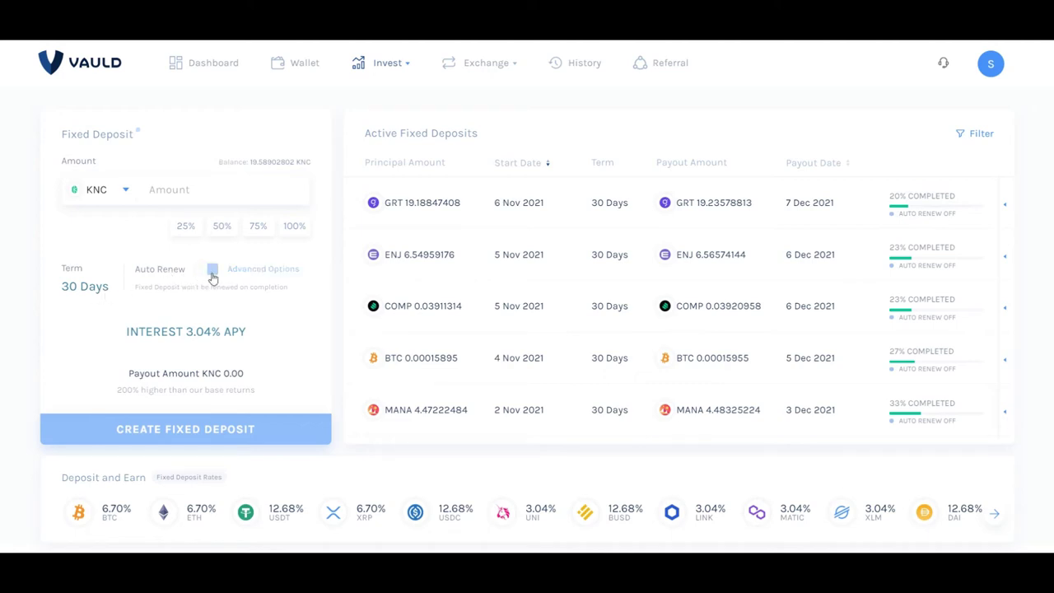
{"action": "left_click", "coordinate": [210, 274]}
Step: Create a 30-day fixed deposit of 25% of the KNC balance with Auto Renew off, and highlight its principal amount among the active deposits
{"action": "left_click", "coordinate": [185, 230]}
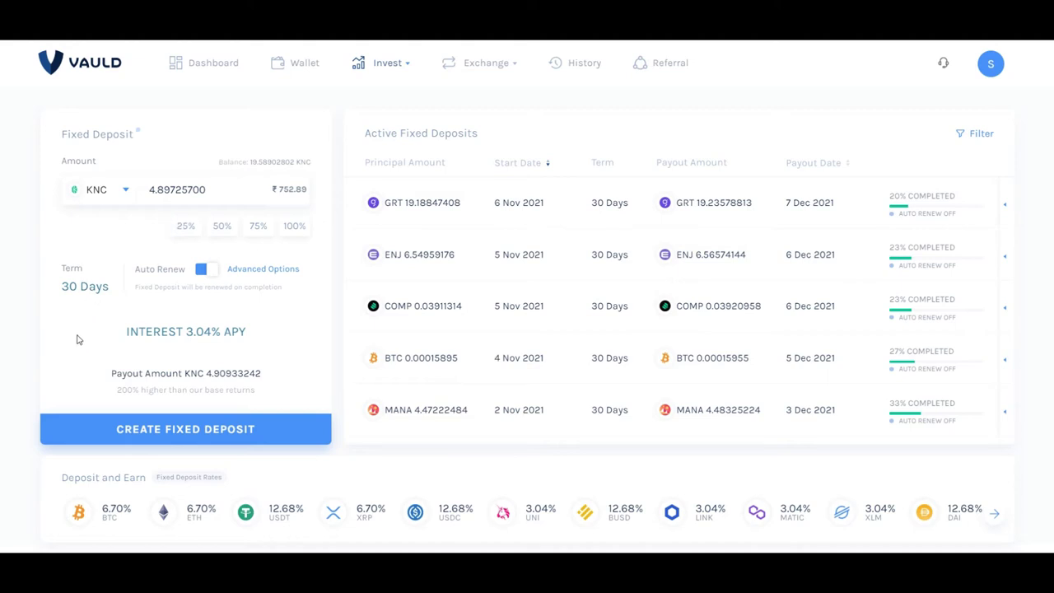
{"action": "left_click", "coordinate": [206, 274]}
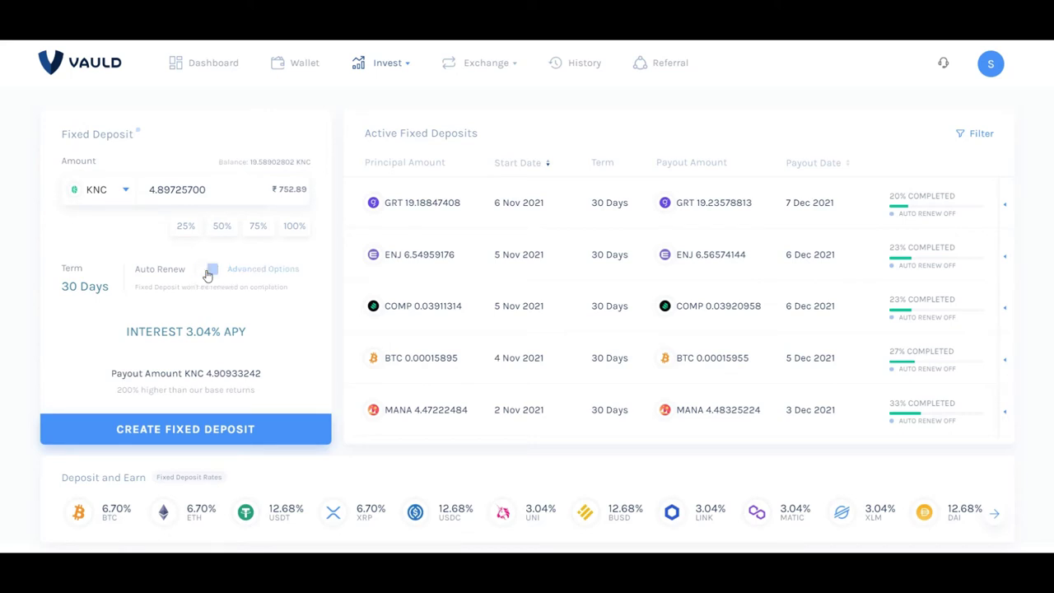
{"action": "left_click", "coordinate": [194, 435]}
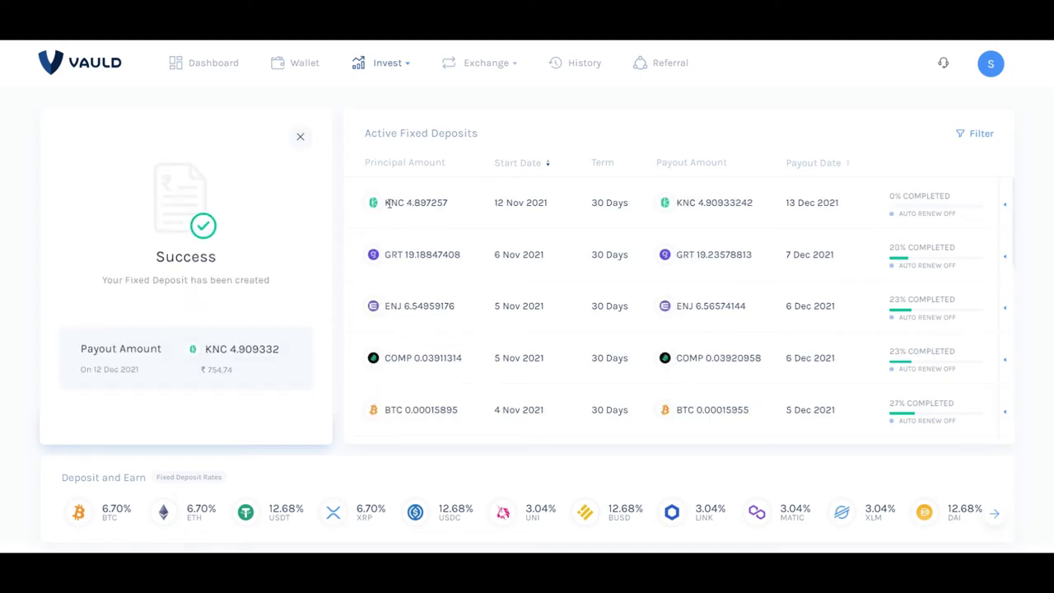
{"action": "left_click_drag", "start_coordinate": [385, 202], "coordinate": [529, 205]}
{"action": "right_click", "coordinate": [528, 205]}
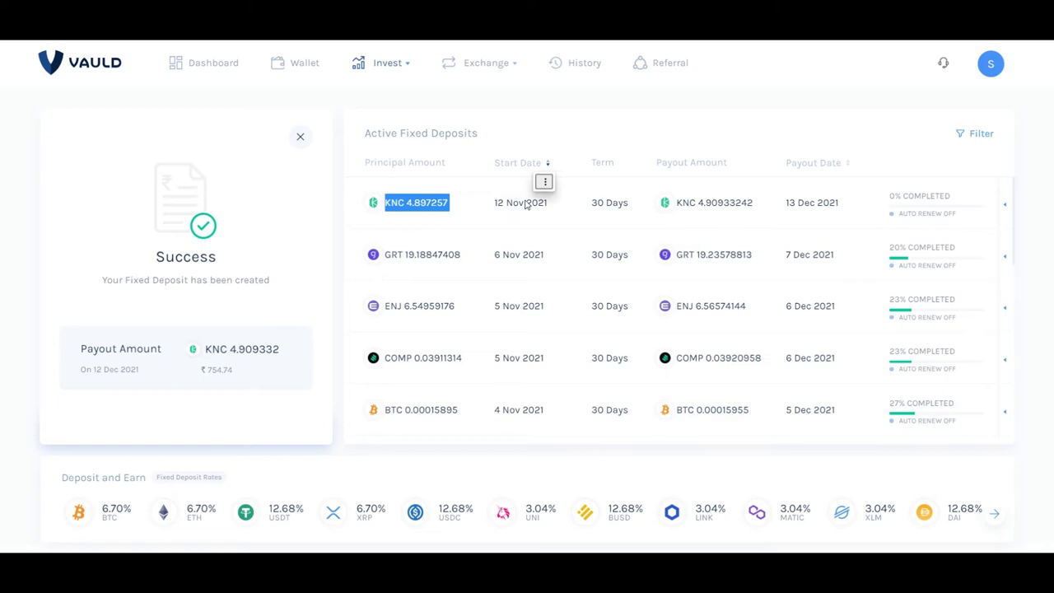
Step: Highlight the principal amount and the payout amount of the new KNC deposit in the active fixed deposits list
{"action": "left_click", "coordinate": [505, 228]}
{"action": "left_click", "coordinate": [504, 228]}
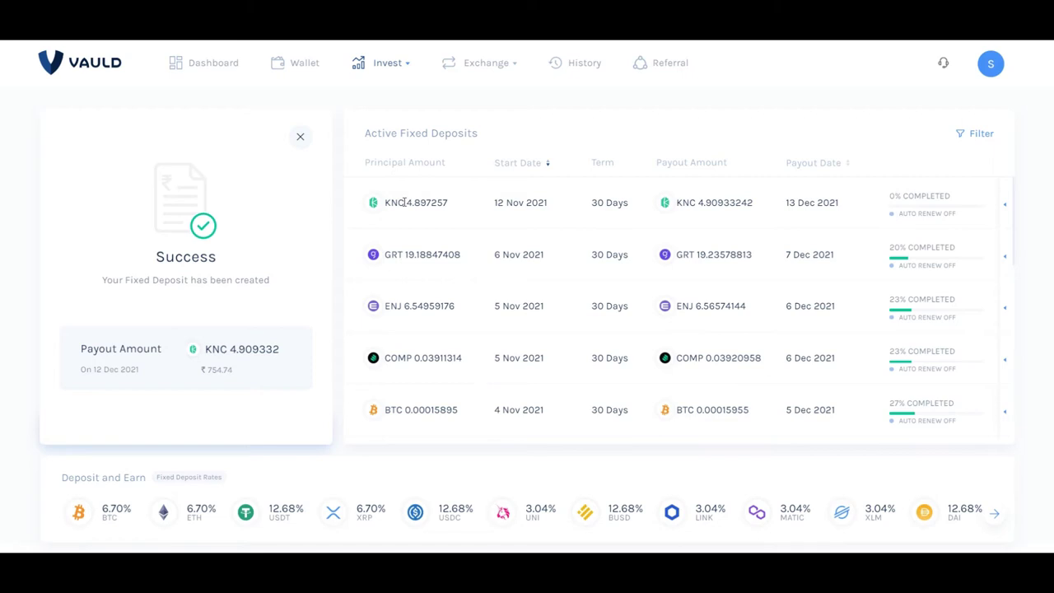
{"action": "left_click_drag", "start_coordinate": [404, 201], "coordinate": [443, 202]}
{"action": "right_click", "coordinate": [445, 175]}
{"action": "left_click", "coordinate": [700, 206]}
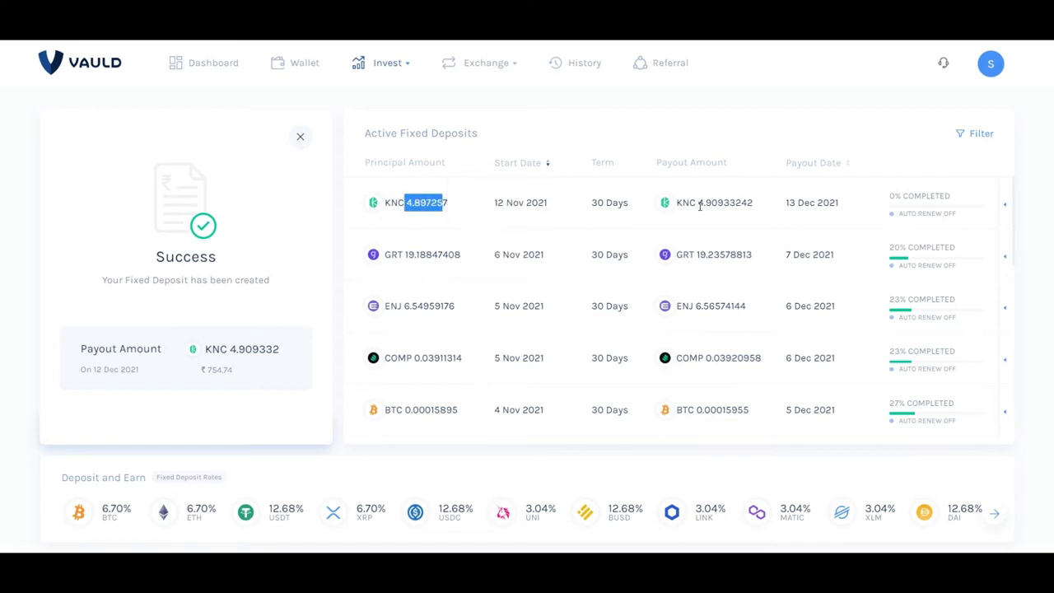
{"action": "left_click_drag", "start_coordinate": [699, 206], "coordinate": [725, 203]}
{"action": "left_click", "coordinate": [858, 194]}
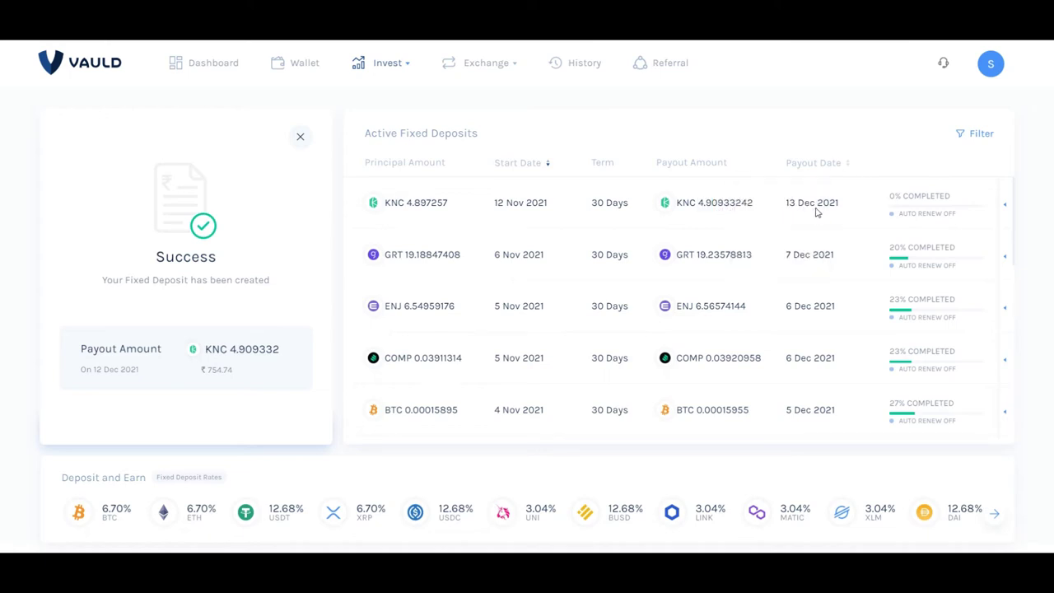
Step: Check the Auto Renew and Opt-Out options available on the active fixed deposits
{"action": "left_click", "coordinate": [903, 206]}
{"action": "mouse_move", "coordinate": [948, 252]}
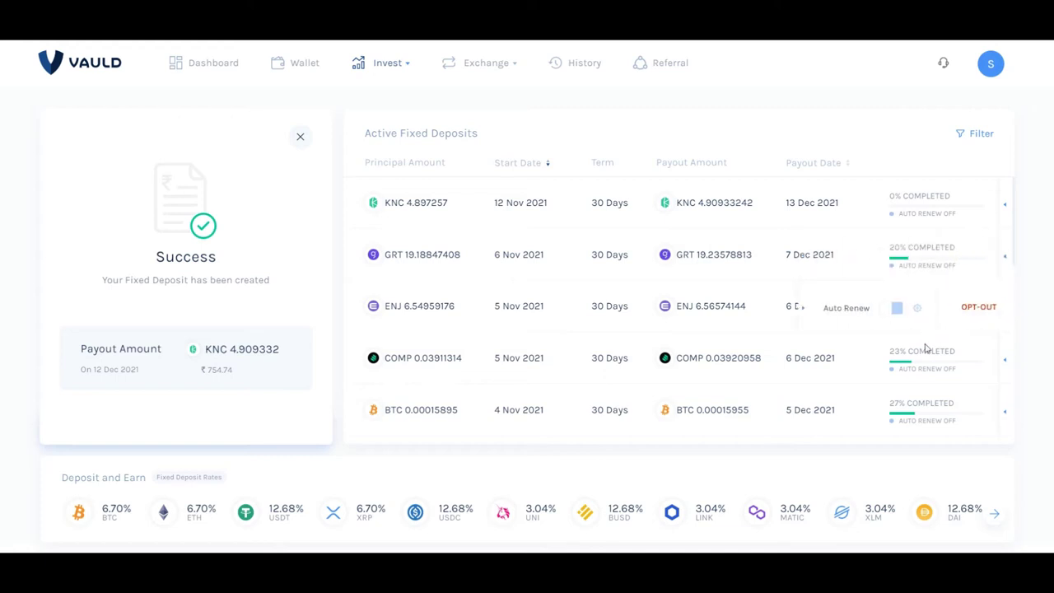
{"action": "mouse_move", "coordinate": [946, 363]}
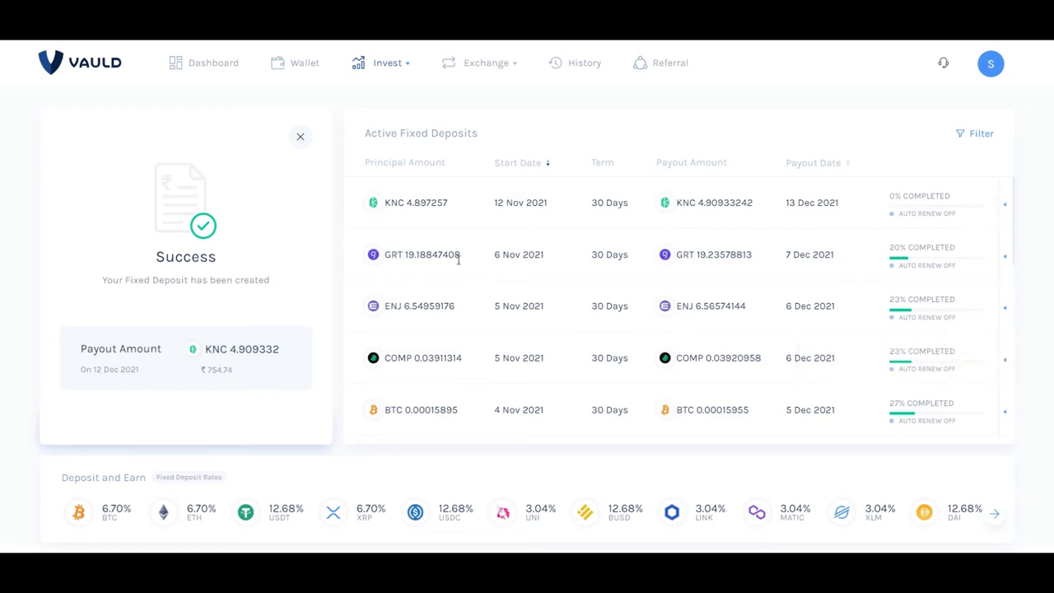
Step: Open the AIP page and review the frequency, amount and returns of the ongoing AIP orders down to the daily ones
{"action": "mouse_move", "coordinate": [404, 74]}
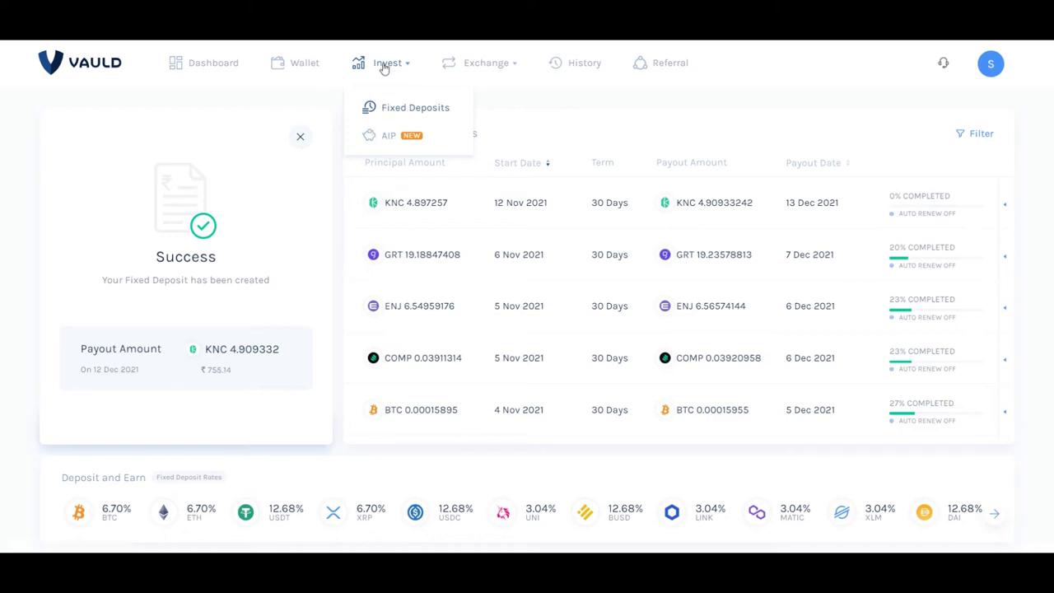
{"action": "left_click", "coordinate": [391, 140]}
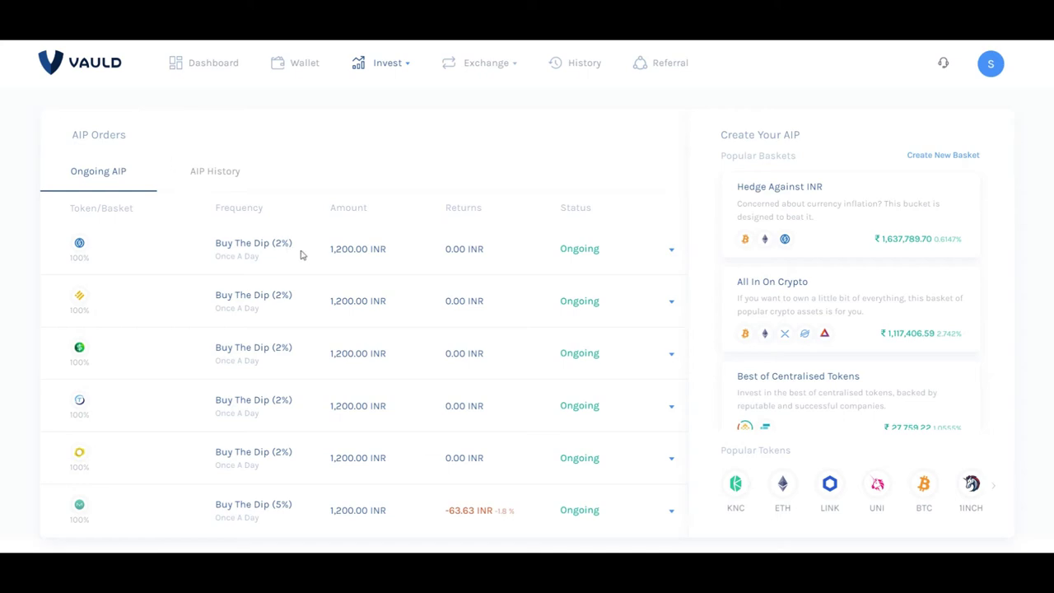
{"action": "triple_click", "coordinate": [272, 254]}
{"action": "right_click", "coordinate": [276, 249]}
{"action": "key", "text": "Escape"}
{"action": "scroll", "coordinate": [275, 251], "scroll_direction": "down", "scroll_amount": 5}
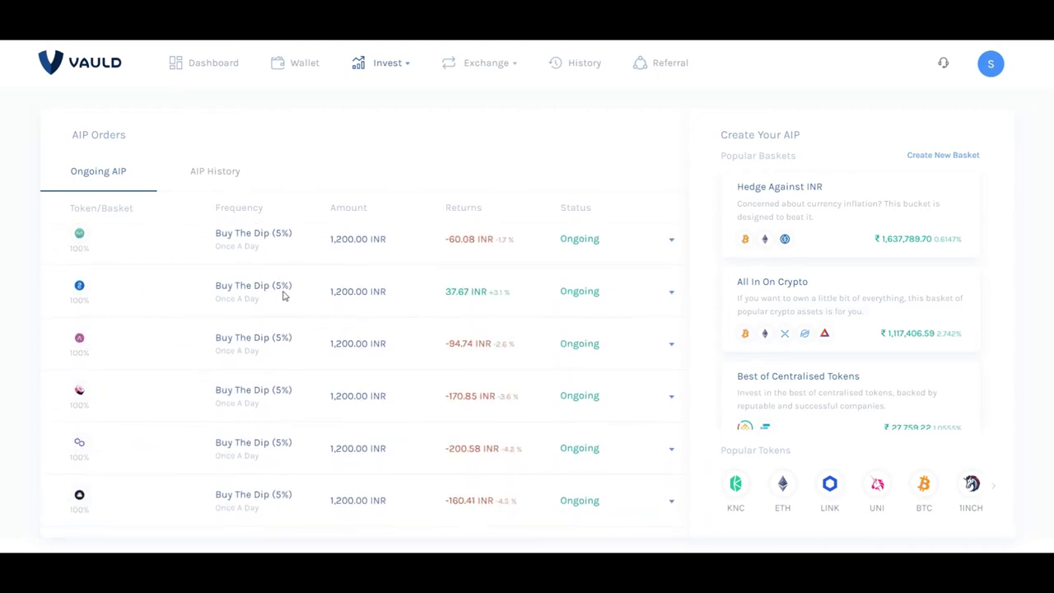
{"action": "scroll", "coordinate": [282, 297], "scroll_direction": "down", "scroll_amount": 7}
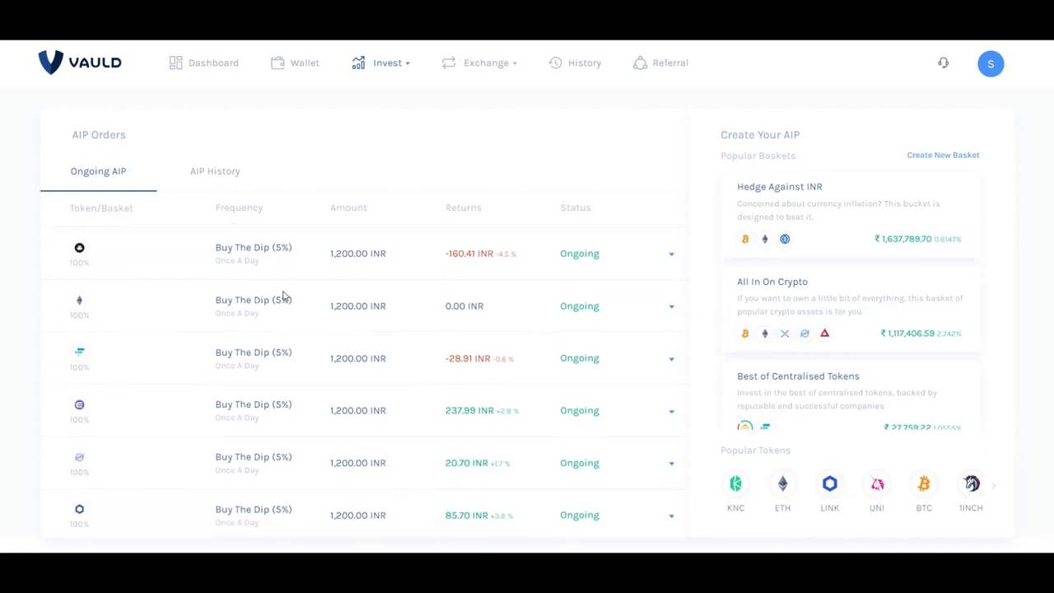
{"action": "scroll", "coordinate": [283, 297], "scroll_direction": "down", "scroll_amount": 8}
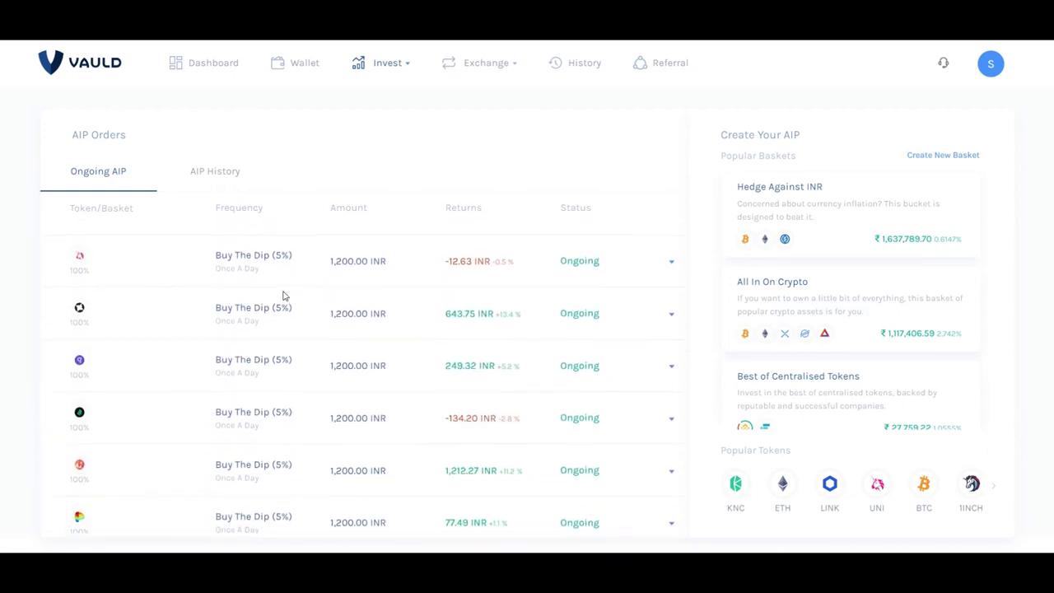
{"action": "scroll", "coordinate": [282, 297], "scroll_direction": "down", "scroll_amount": 4}
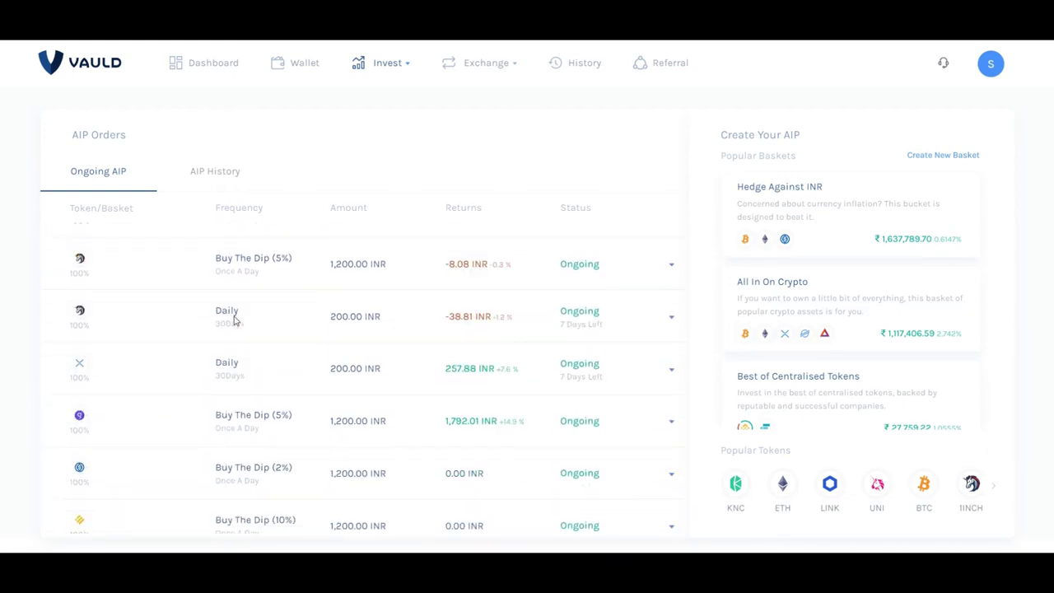
Step: Reselect the AIP section, inspect the details of the daily 30-day XRP order, and collapse them
{"action": "left_click", "coordinate": [388, 64]}
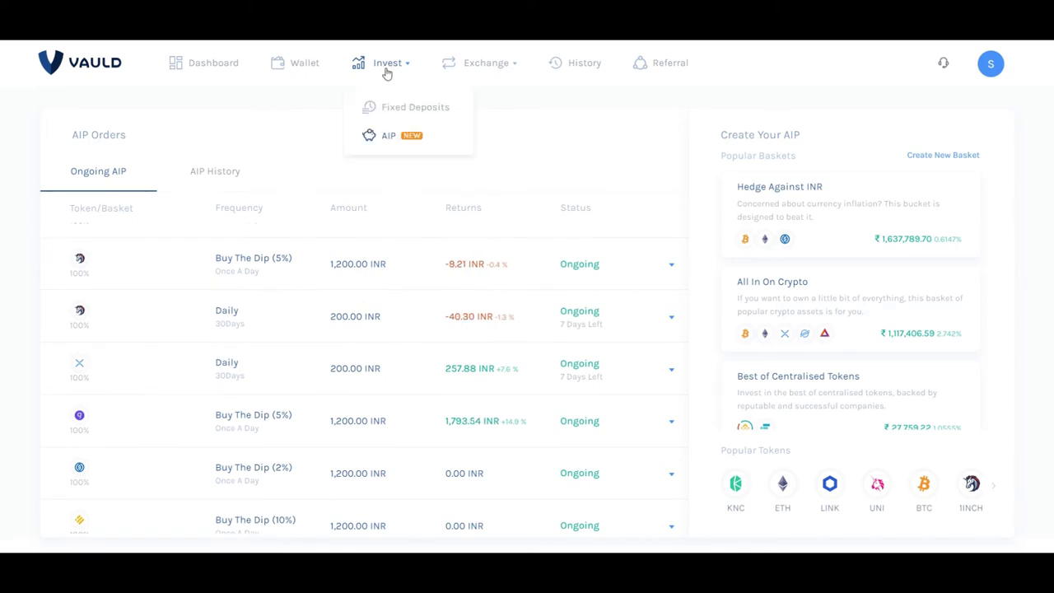
{"action": "left_click", "coordinate": [397, 146]}
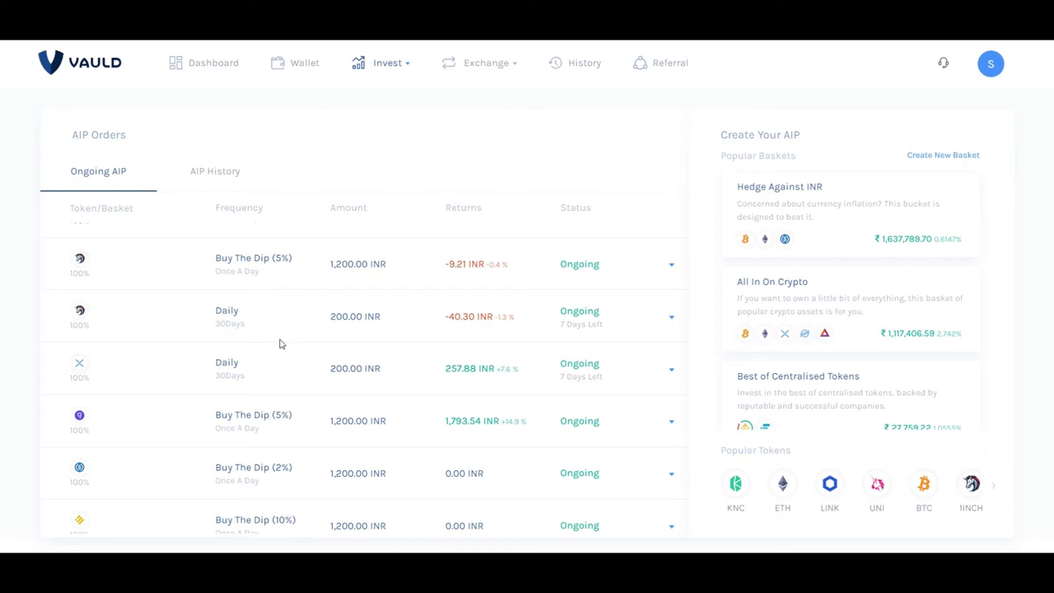
{"action": "scroll", "coordinate": [281, 342], "scroll_direction": "down", "scroll_amount": 1}
{"action": "scroll", "coordinate": [282, 343], "scroll_direction": "up", "scroll_amount": 1}
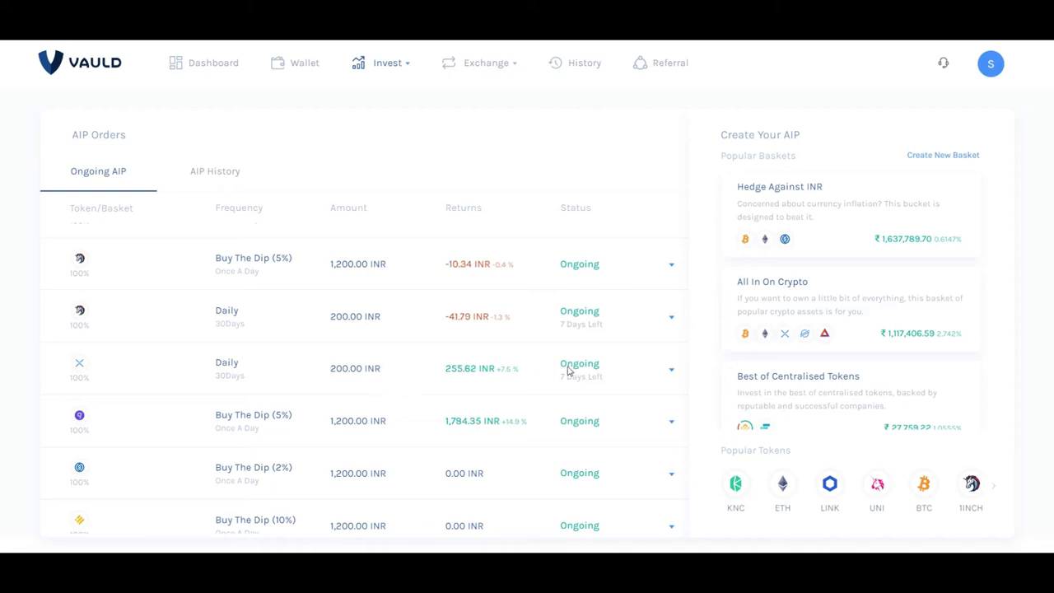
{"action": "left_click", "coordinate": [672, 370]}
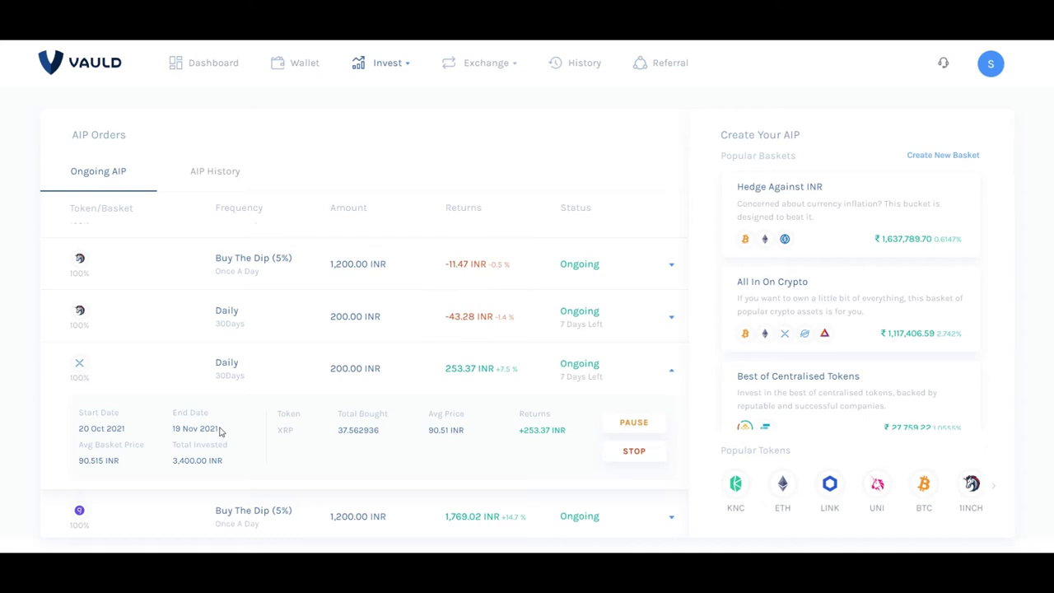
{"action": "left_click", "coordinate": [221, 369]}
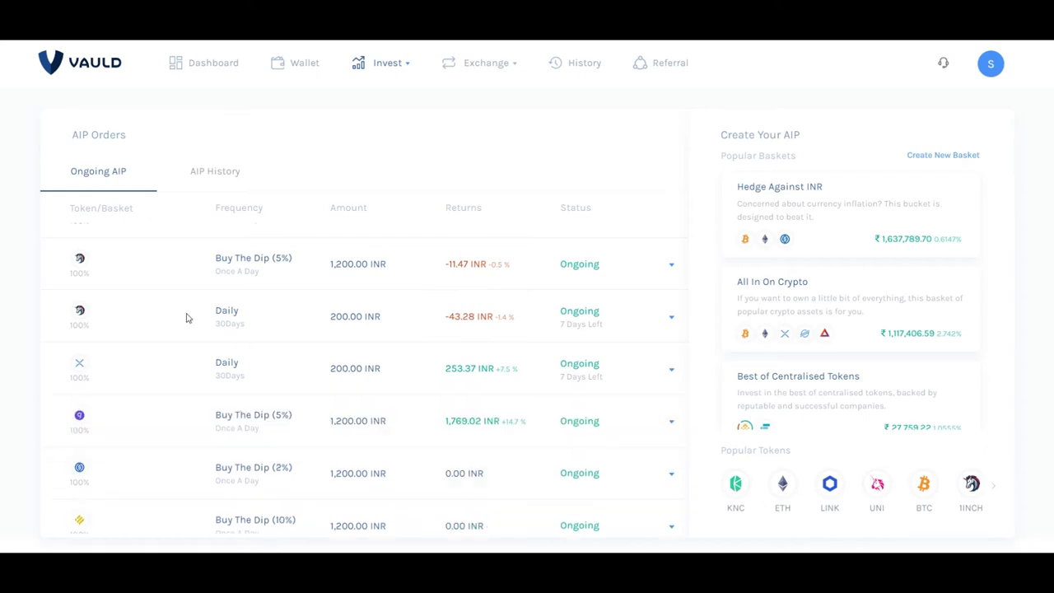
Step: Inspect the details of the ongoing BUSD Buy The Dip (10%) order and collapse them
{"action": "scroll", "coordinate": [188, 317], "scroll_direction": "down", "scroll_amount": 5}
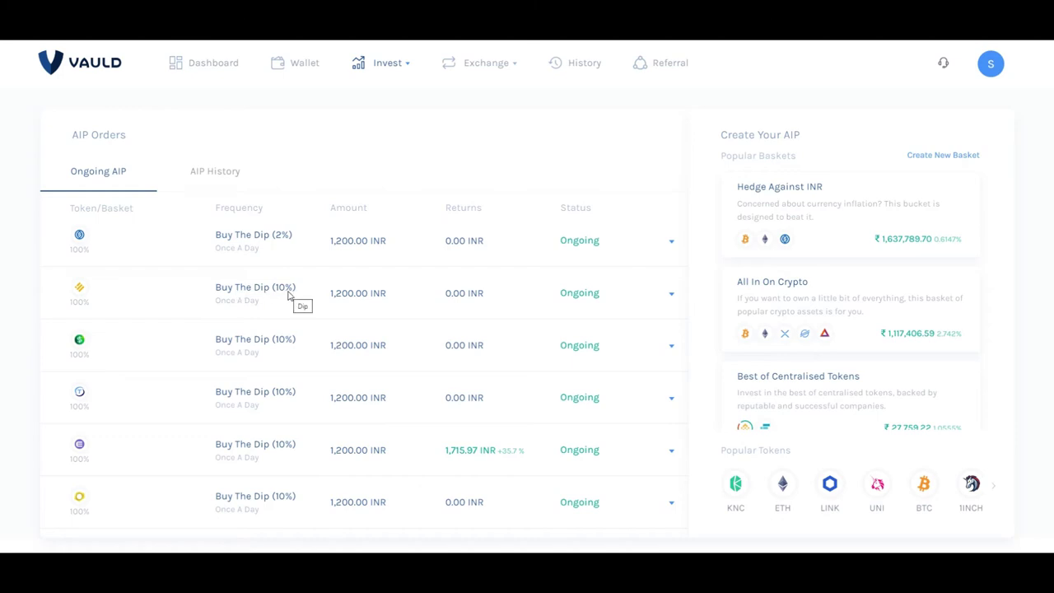
{"action": "left_click", "coordinate": [623, 350]}
{"action": "left_click", "coordinate": [624, 350]}
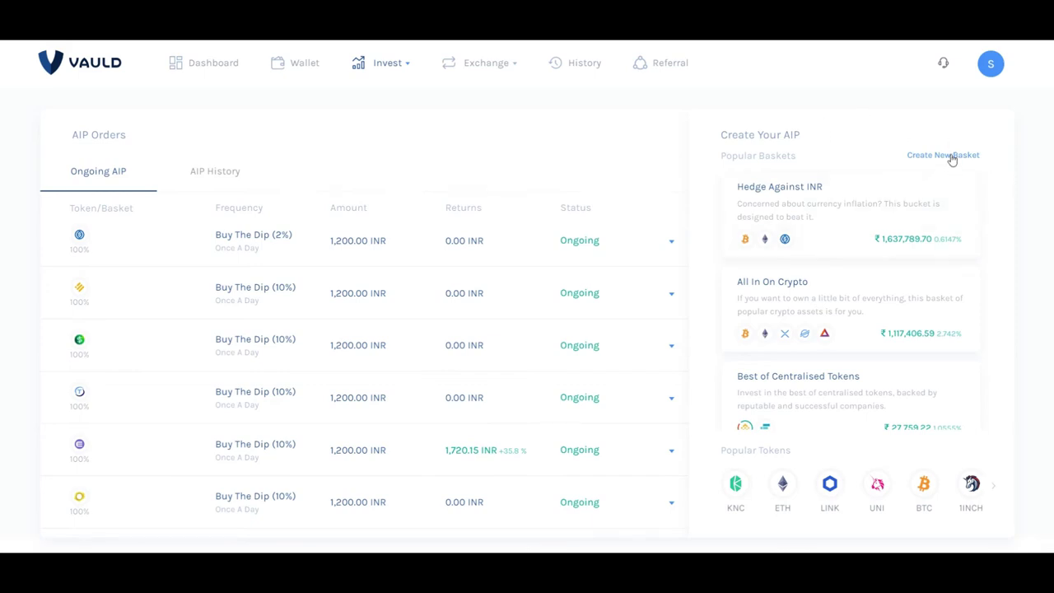
{"action": "left_click", "coordinate": [672, 241]}
{"action": "left_click", "coordinate": [600, 281]}
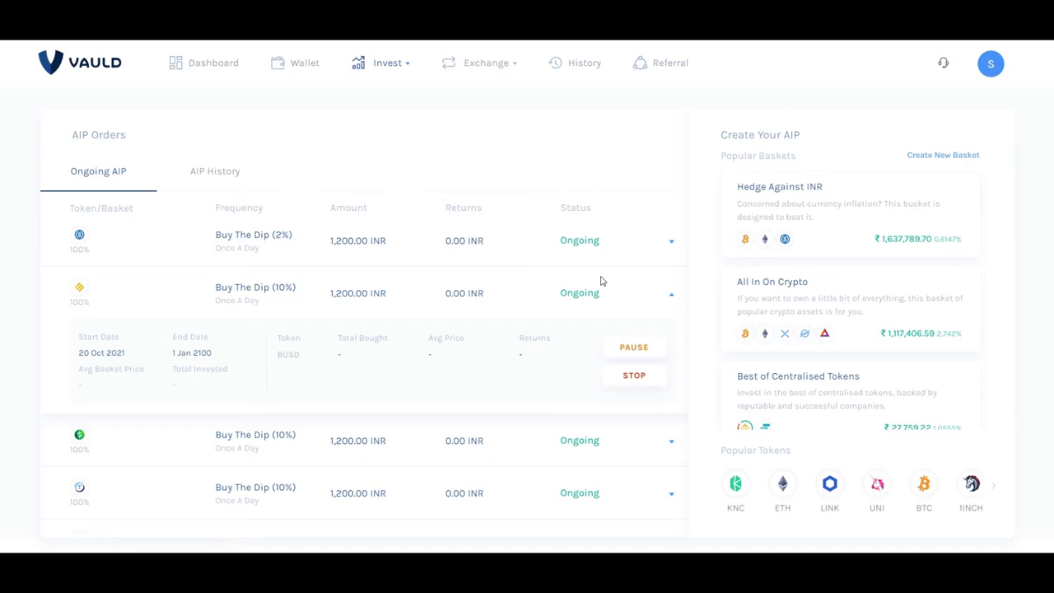
{"action": "left_click", "coordinate": [600, 281]}
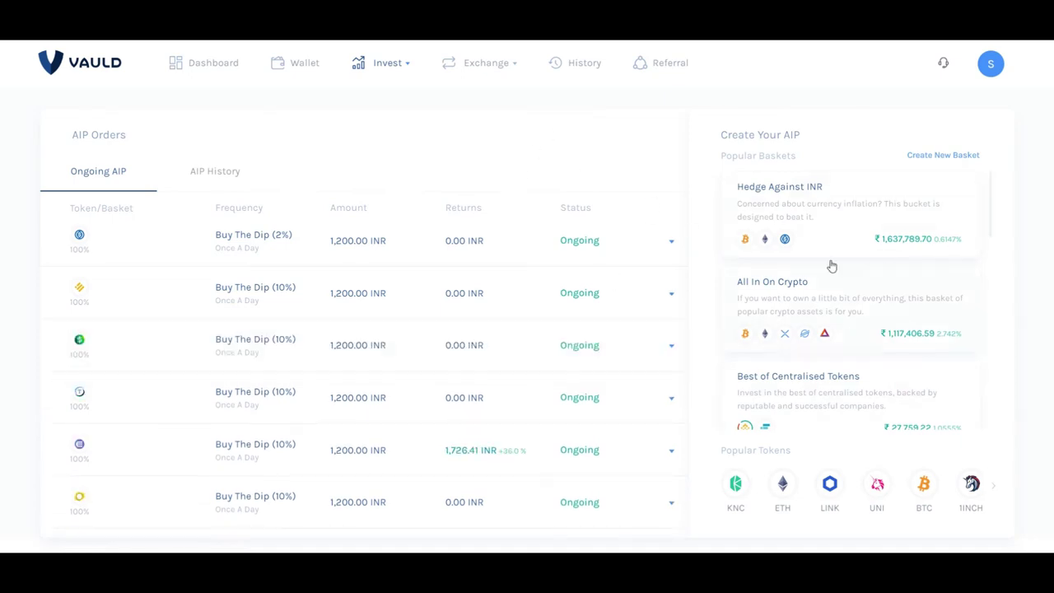
Step: Create a new AIP basket containing only KNC and proceed to its allocation
{"action": "left_click", "coordinate": [957, 158]}
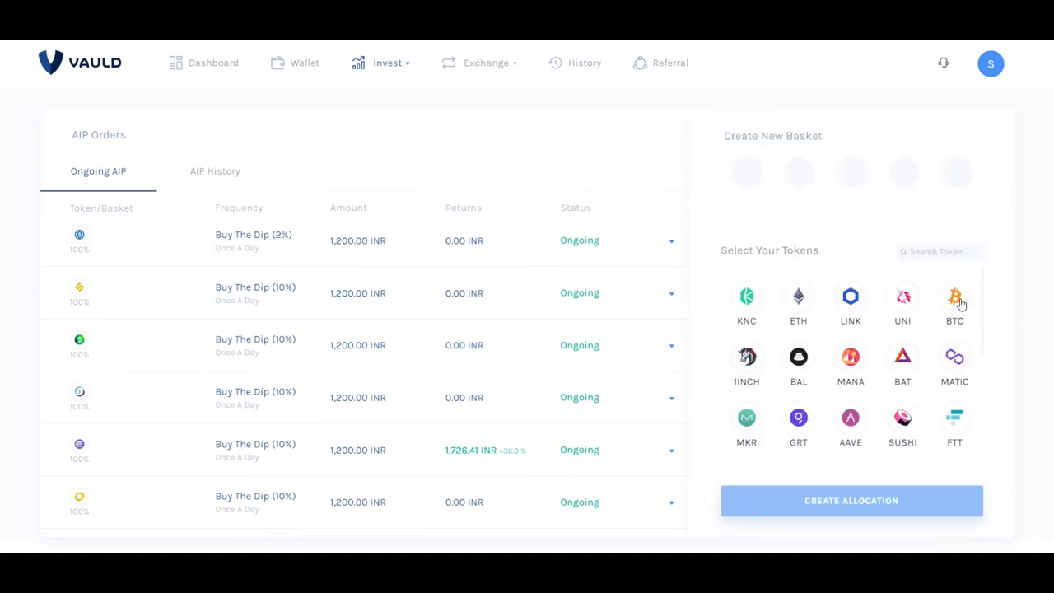
{"action": "left_click", "coordinate": [746, 300]}
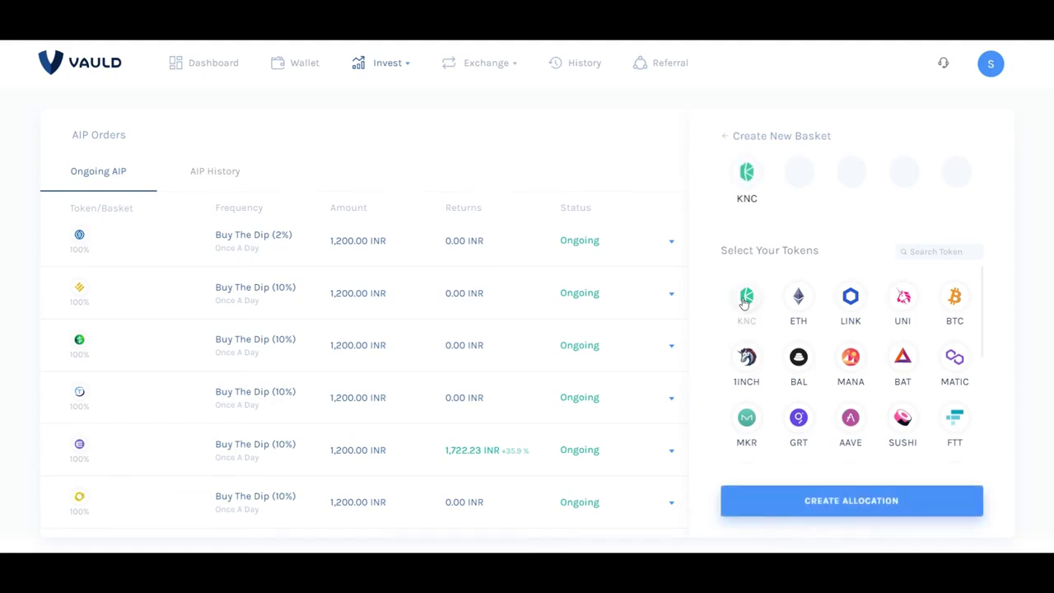
{"action": "left_click", "coordinate": [838, 510]}
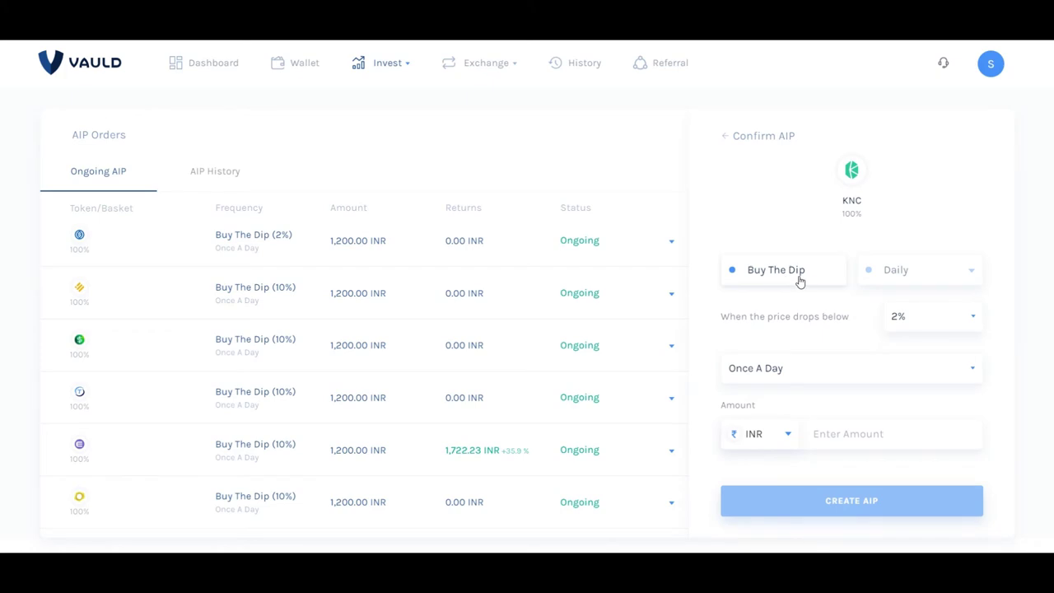
Step: Review the recurring schedule, price-drop and times-per-day options for the KNC AIP, keeping Buy The Dip at 2%, Once A Day
{"action": "left_click", "coordinate": [878, 277]}
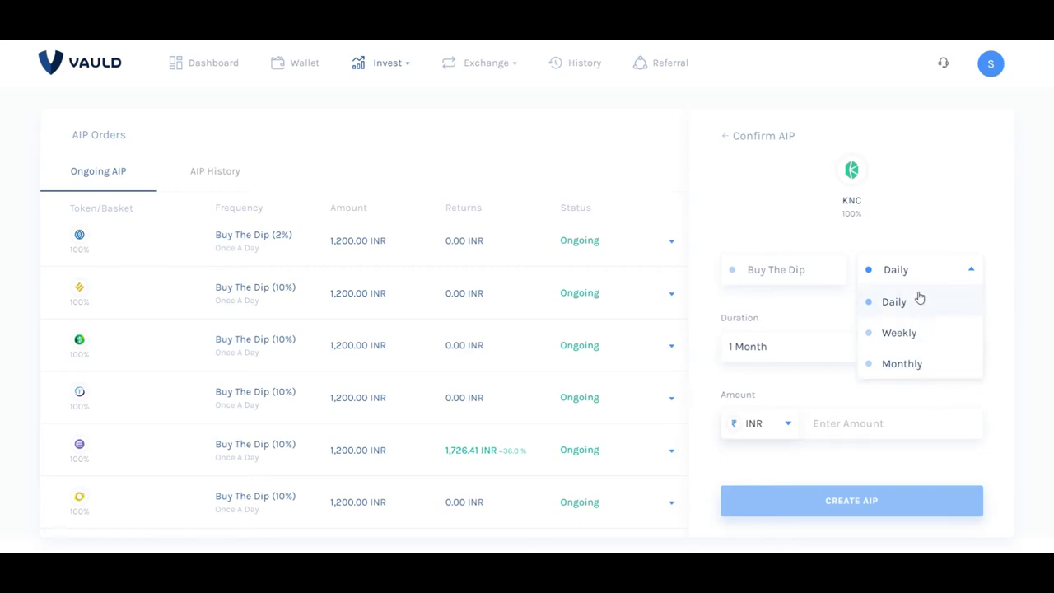
{"action": "left_click", "coordinate": [783, 272]}
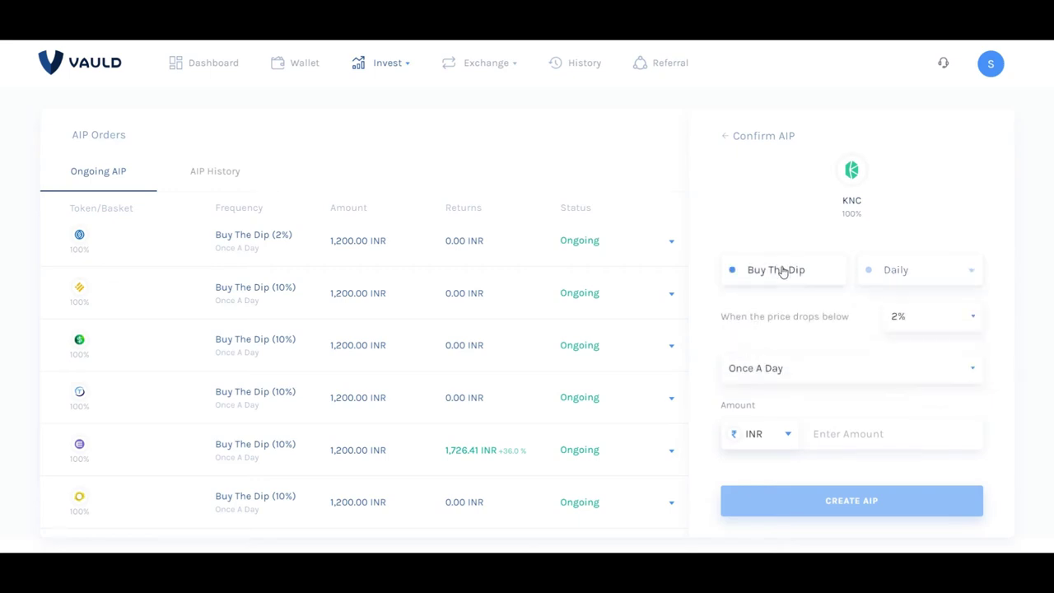
{"action": "left_click", "coordinate": [913, 330]}
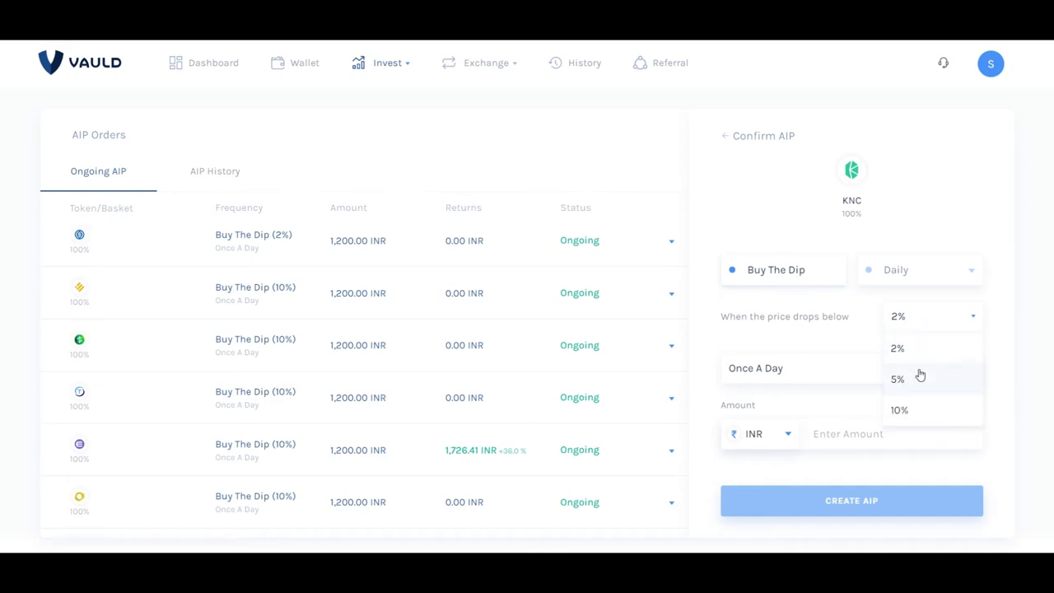
{"action": "left_click", "coordinate": [796, 321]}
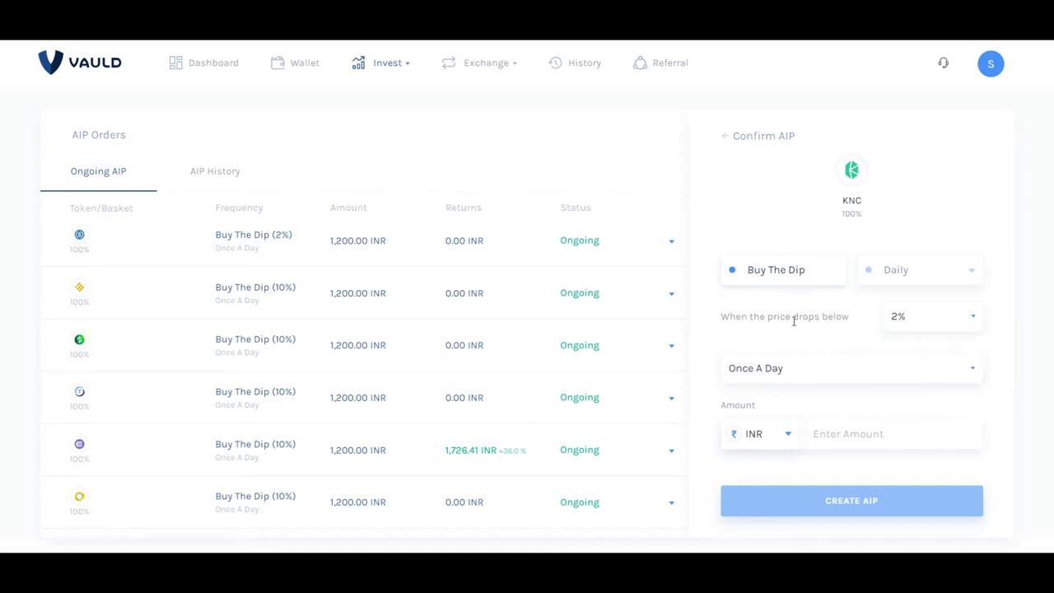
{"action": "left_click", "coordinate": [843, 378]}
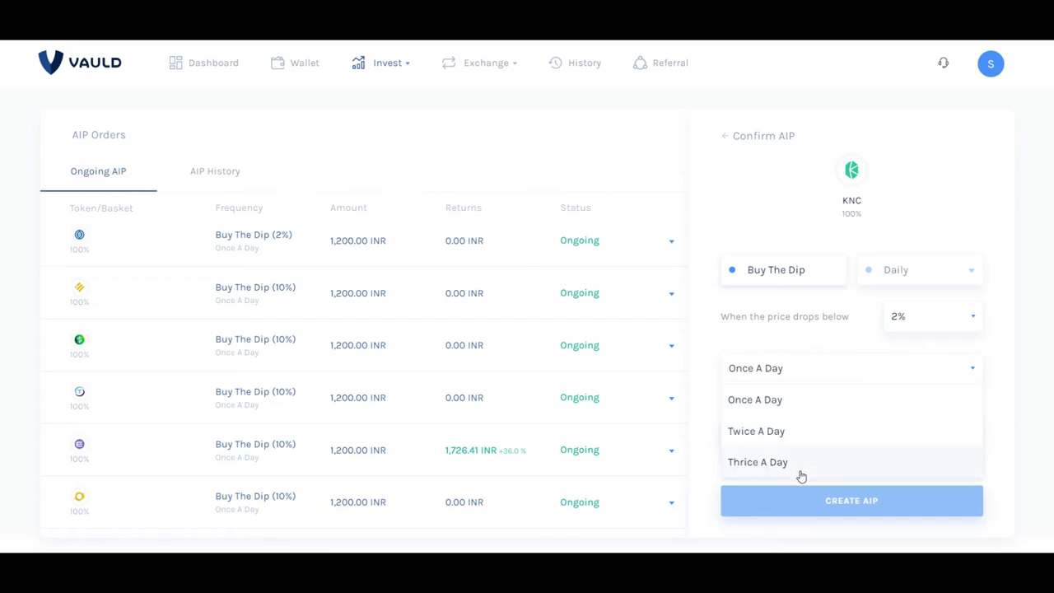
{"action": "left_click", "coordinate": [789, 330]}
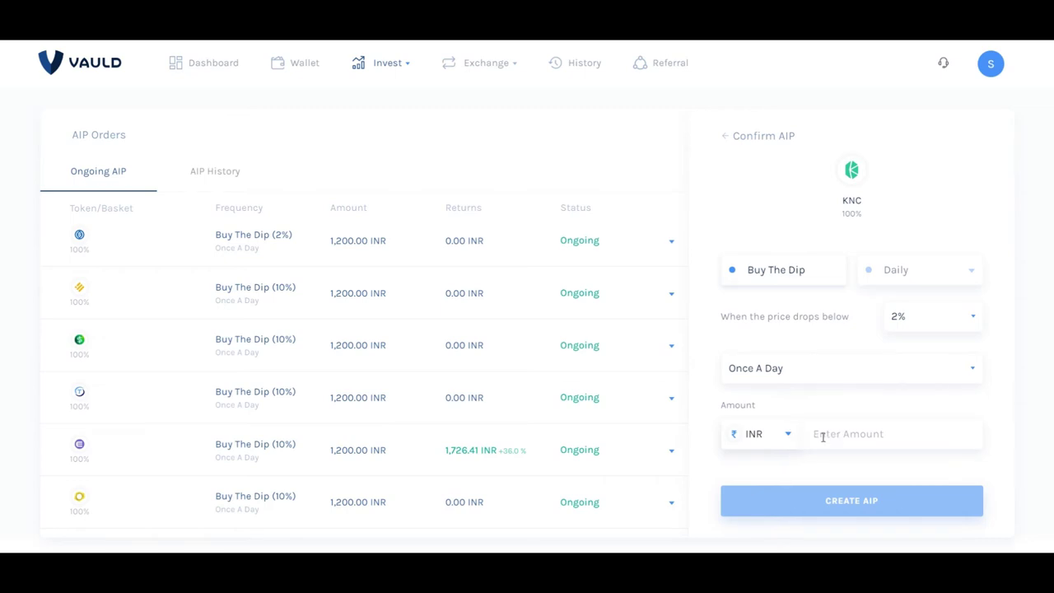
Step: Set the KNC AIP's payment currency to USDT and its amount to 15
{"action": "left_click", "coordinate": [789, 439]}
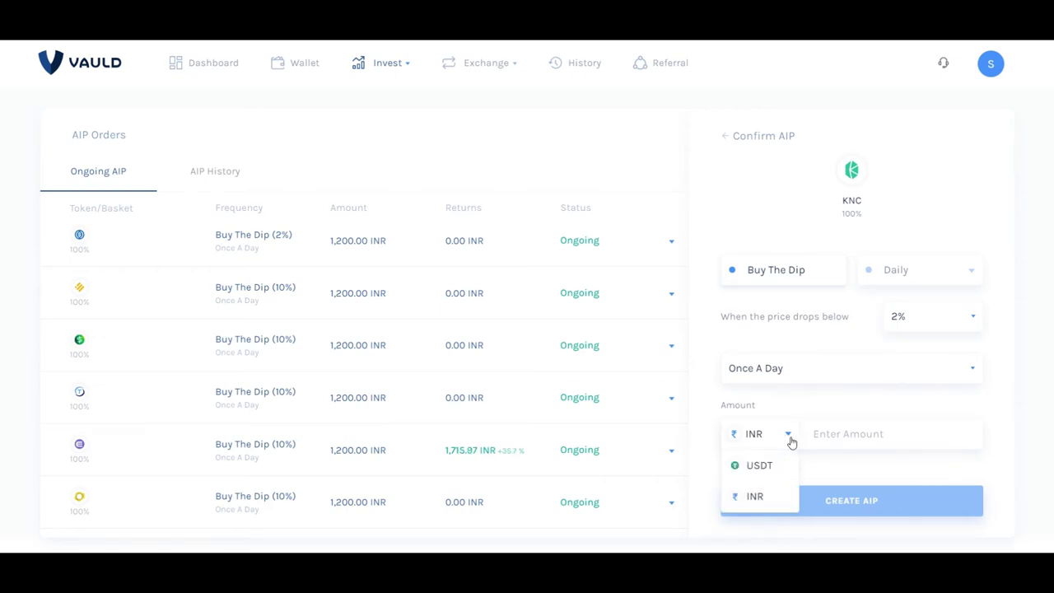
{"action": "left_click", "coordinate": [760, 467]}
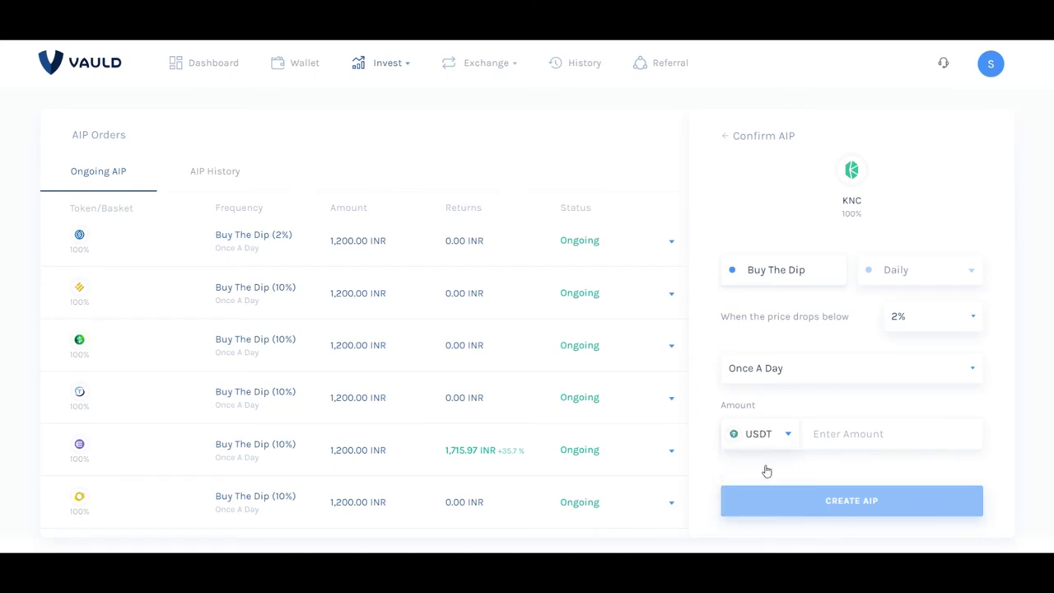
{"action": "left_click", "coordinate": [849, 439]}
{"action": "type", "text": "1"}
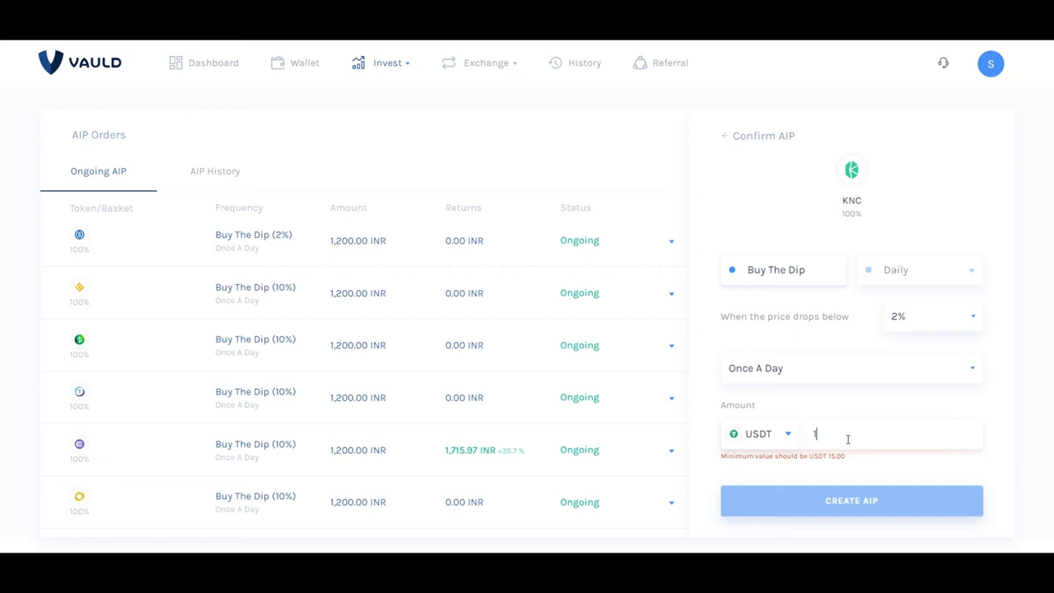
{"action": "key", "text": "BackSpace"}
{"action": "type", "text": "15"}
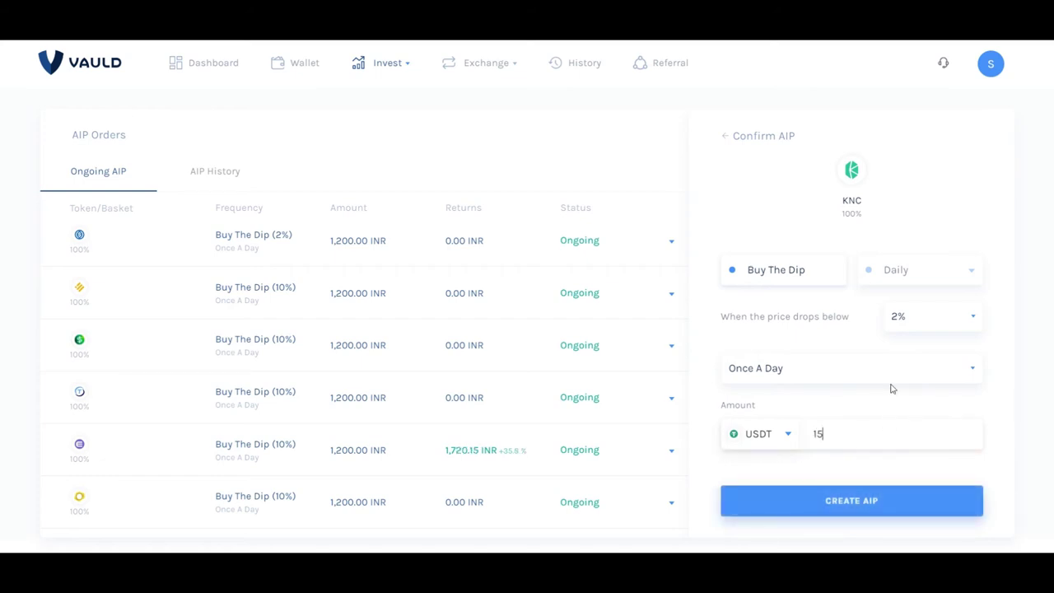
Step: Switch the KNC AIP's payment currency to INR, set its amount to 1205 and its price-drop threshold to 10%
{"action": "left_click", "coordinate": [787, 435]}
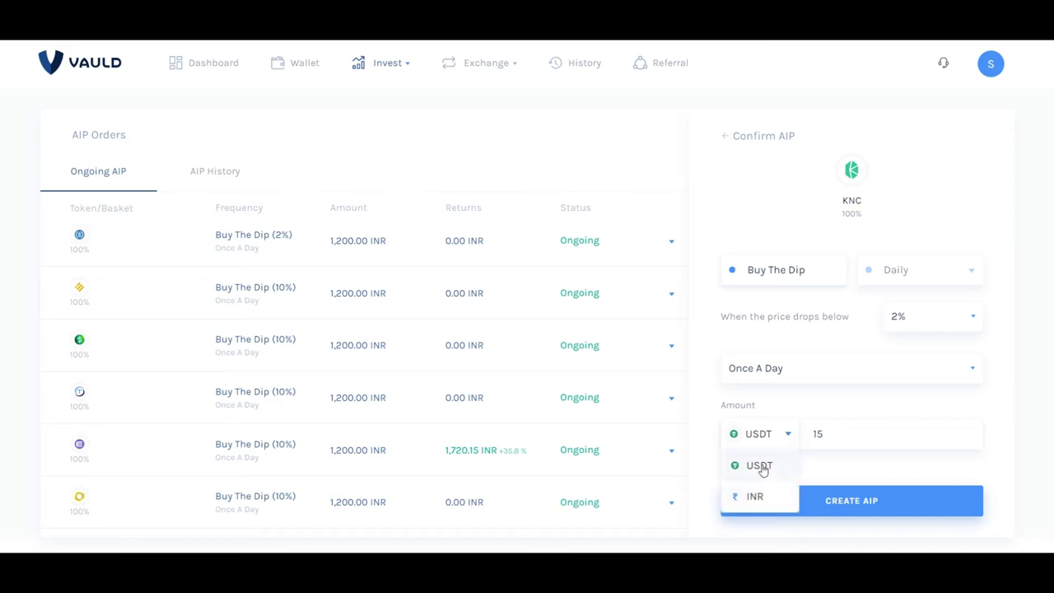
{"action": "left_click", "coordinate": [755, 497]}
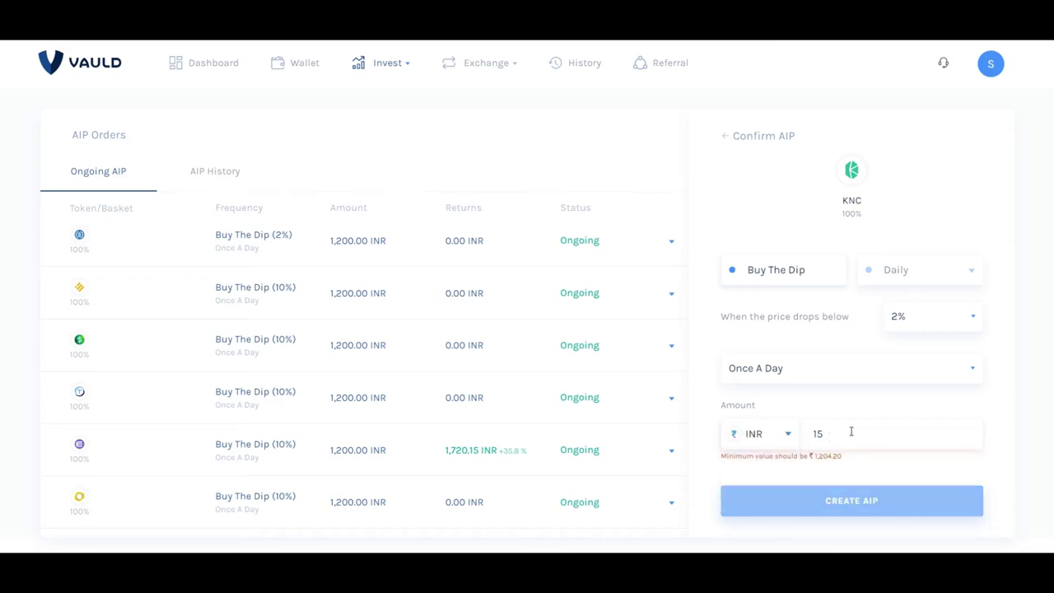
{"action": "key", "text": "BackSpace"}
{"action": "key", "text": "BackSpace"}
{"action": "type", "text": "1200"}
{"action": "key", "text": "BackSpace"}
{"action": "key", "text": "BackSpace"}
{"action": "type", "text": "05"}
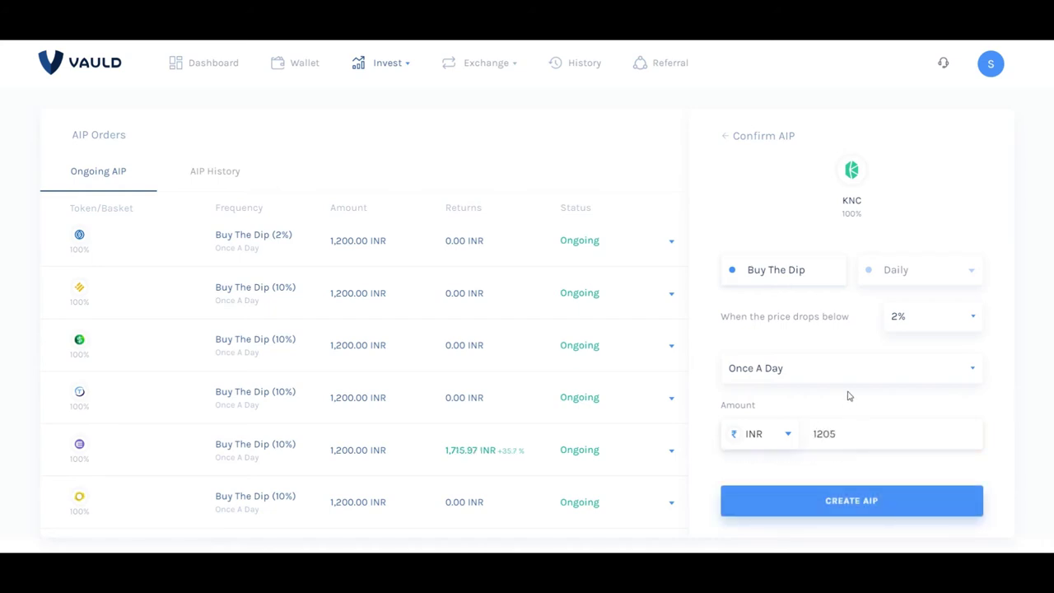
{"action": "left_click", "coordinate": [913, 329]}
{"action": "left_click", "coordinate": [908, 410]}
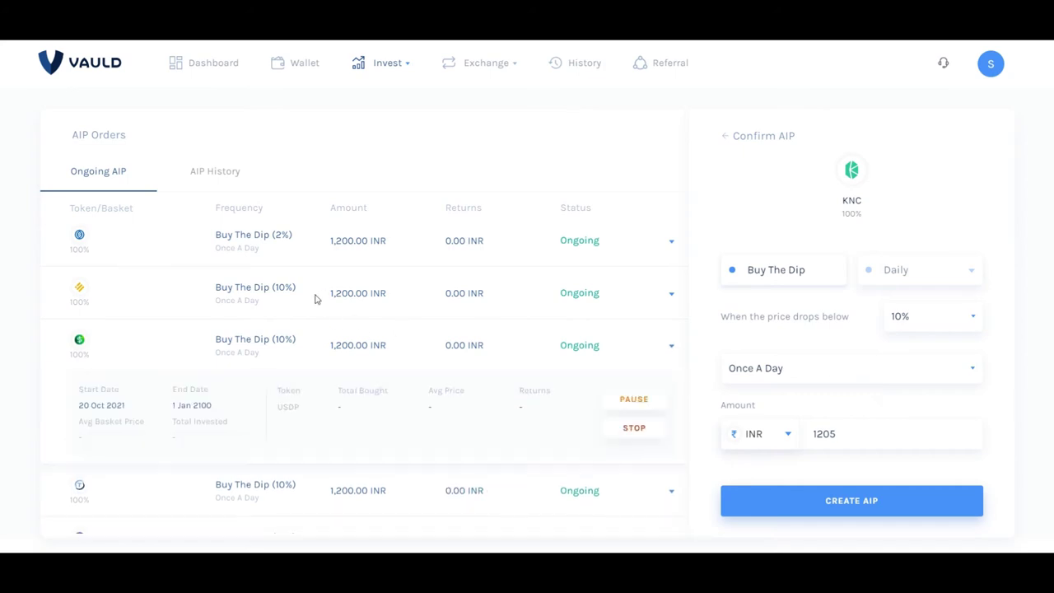
Step: Browse the ongoing AIP orders and inspect the end date of the BTC Buy The Dip (10%) order
{"action": "scroll", "coordinate": [309, 230], "scroll_direction": "down", "scroll_amount": 5}
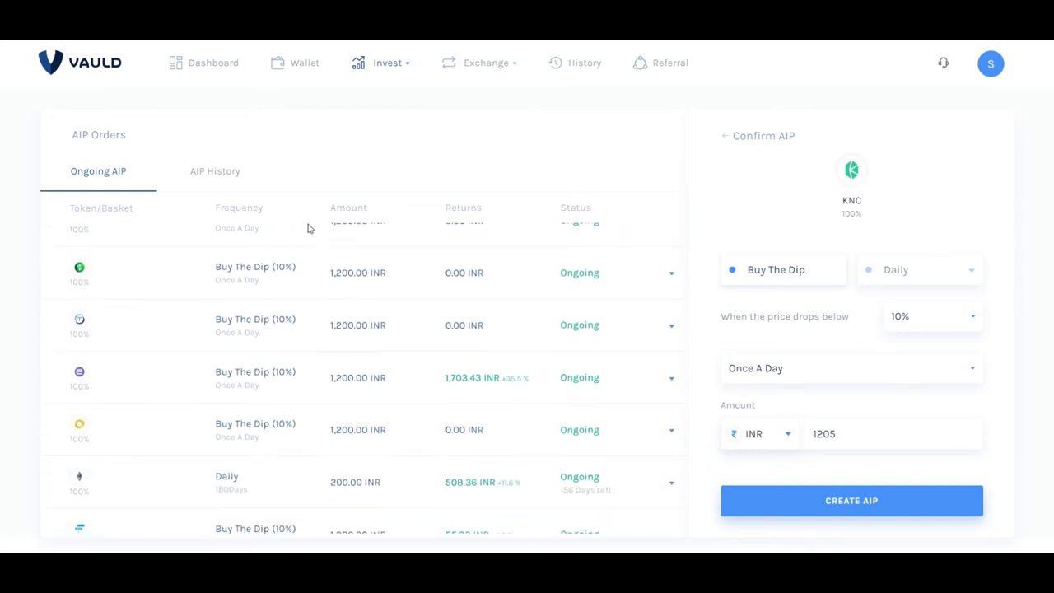
{"action": "scroll", "coordinate": [309, 229], "scroll_direction": "down", "scroll_amount": 6}
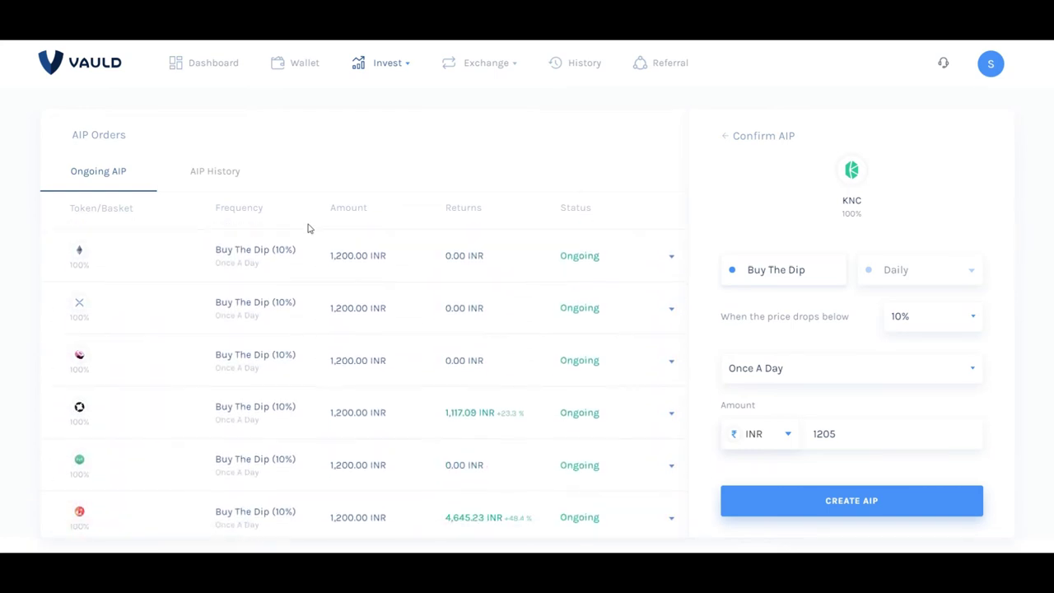
{"action": "scroll", "coordinate": [309, 229], "scroll_direction": "down", "scroll_amount": 4}
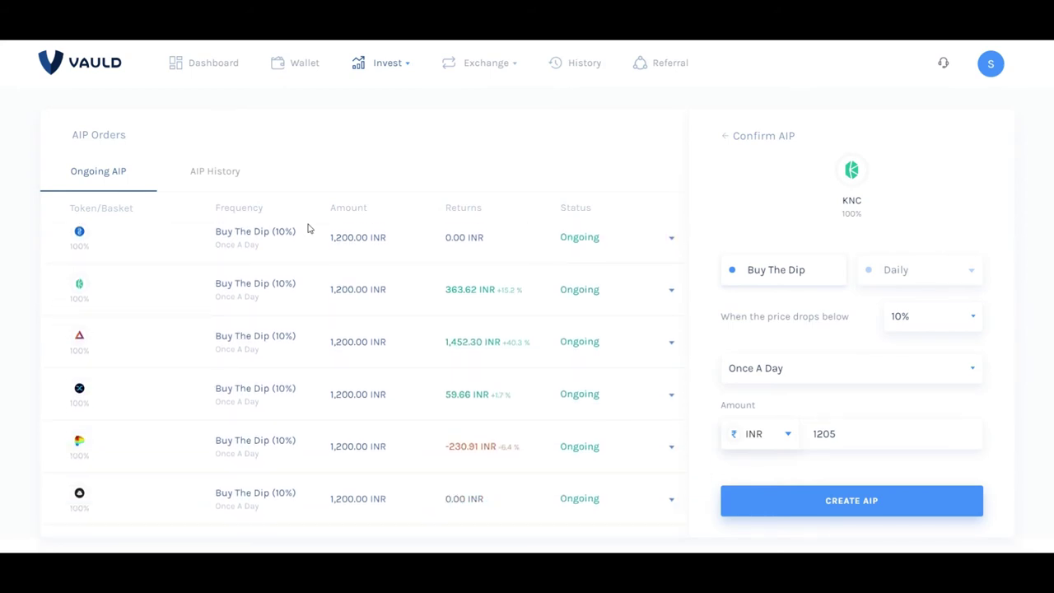
{"action": "scroll", "coordinate": [309, 229], "scroll_direction": "down", "scroll_amount": 5}
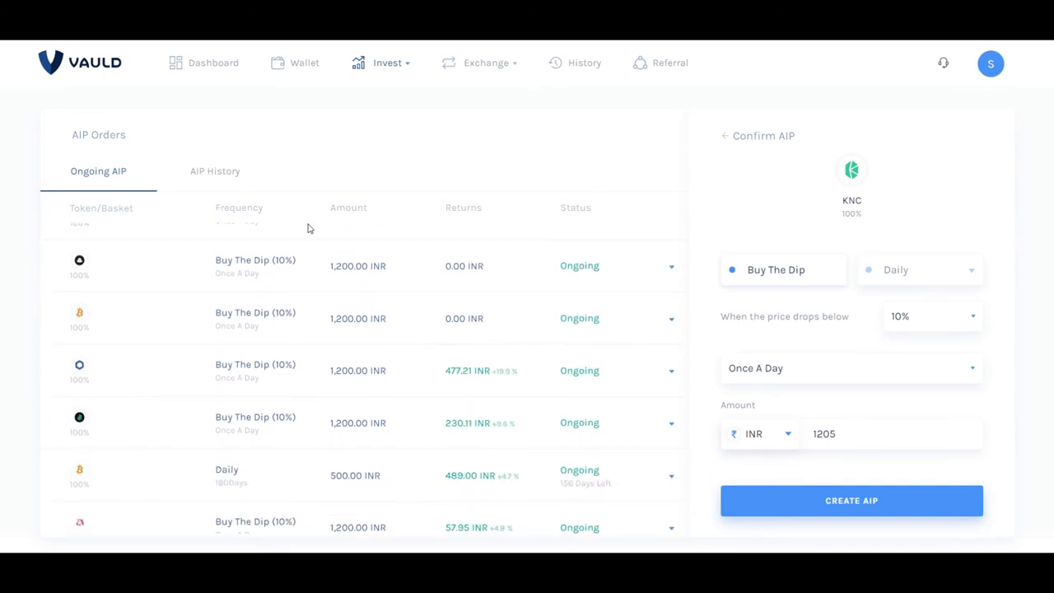
{"action": "scroll", "coordinate": [309, 229], "scroll_direction": "down", "scroll_amount": 1}
{"action": "scroll", "coordinate": [309, 229], "scroll_direction": "up", "scroll_amount": 1}
{"action": "left_click", "coordinate": [671, 320]}
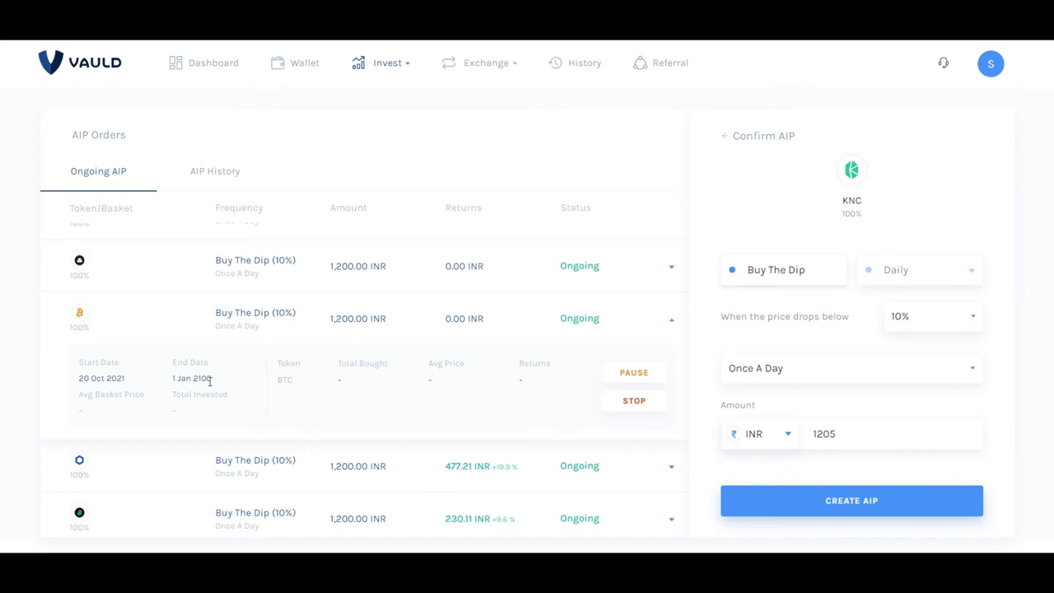
{"action": "double_click", "coordinate": [199, 378]}
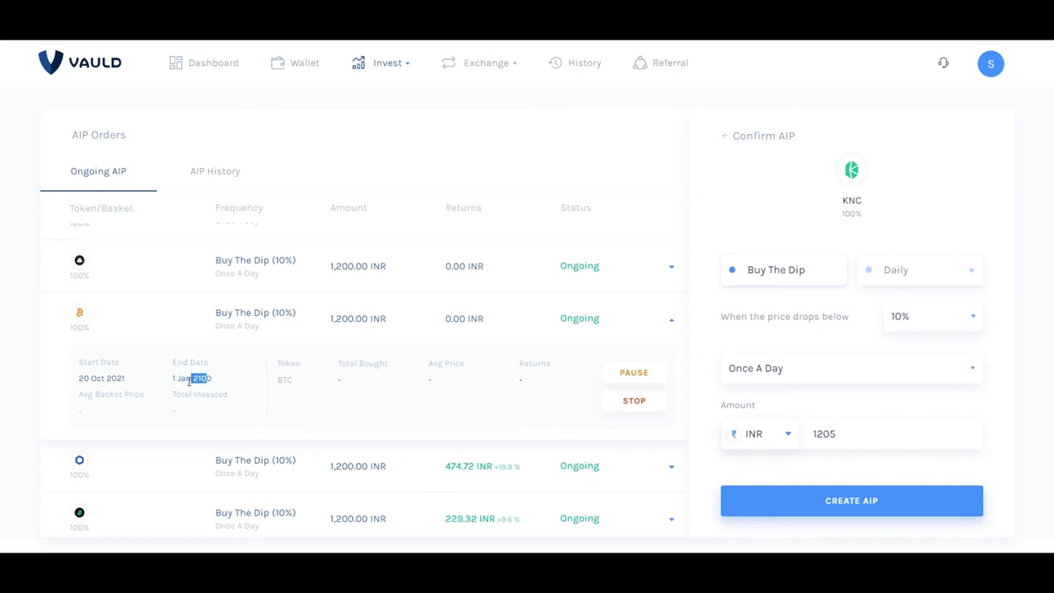
{"action": "left_click", "coordinate": [163, 313]}
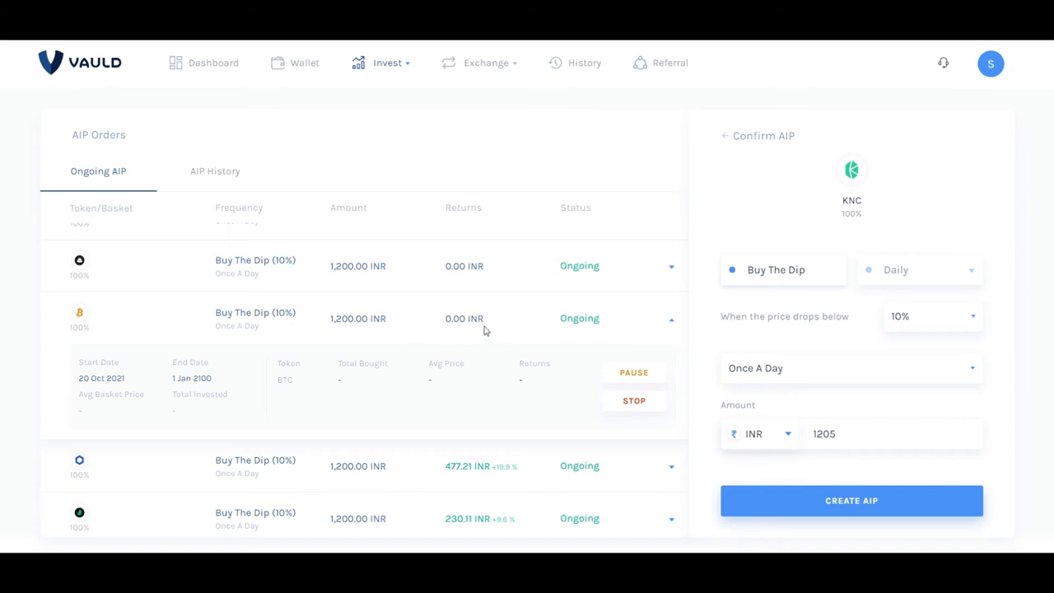
Step: Inspect the details of the ongoing BTC Daily order and the total invested in the COMP Buy The Dip (10%) order
{"action": "scroll", "coordinate": [484, 329], "scroll_direction": "down", "scroll_amount": 3}
{"action": "left_click", "coordinate": [607, 372]}
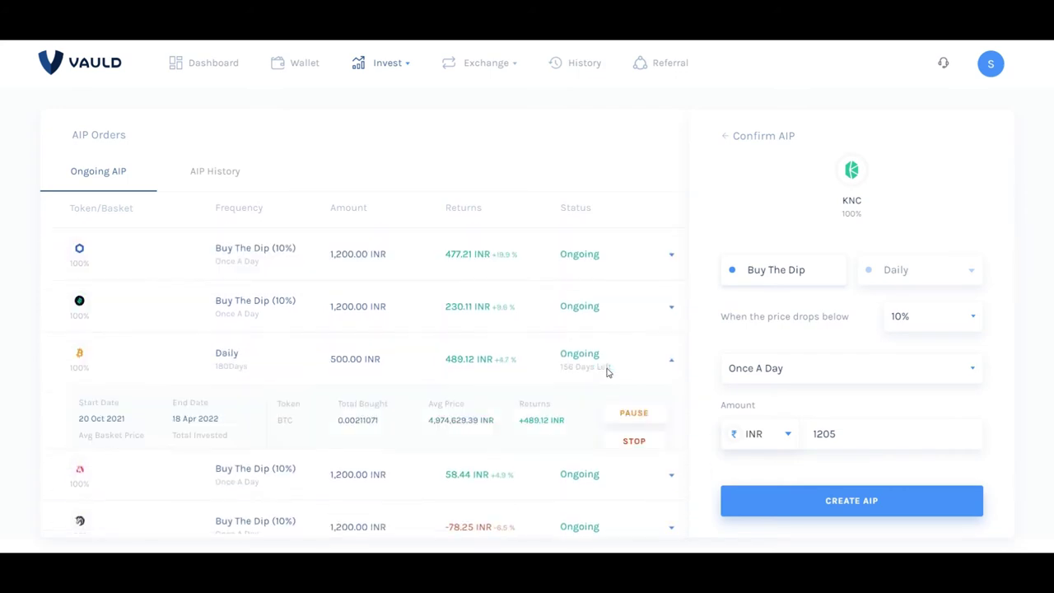
{"action": "left_click", "coordinate": [570, 328]}
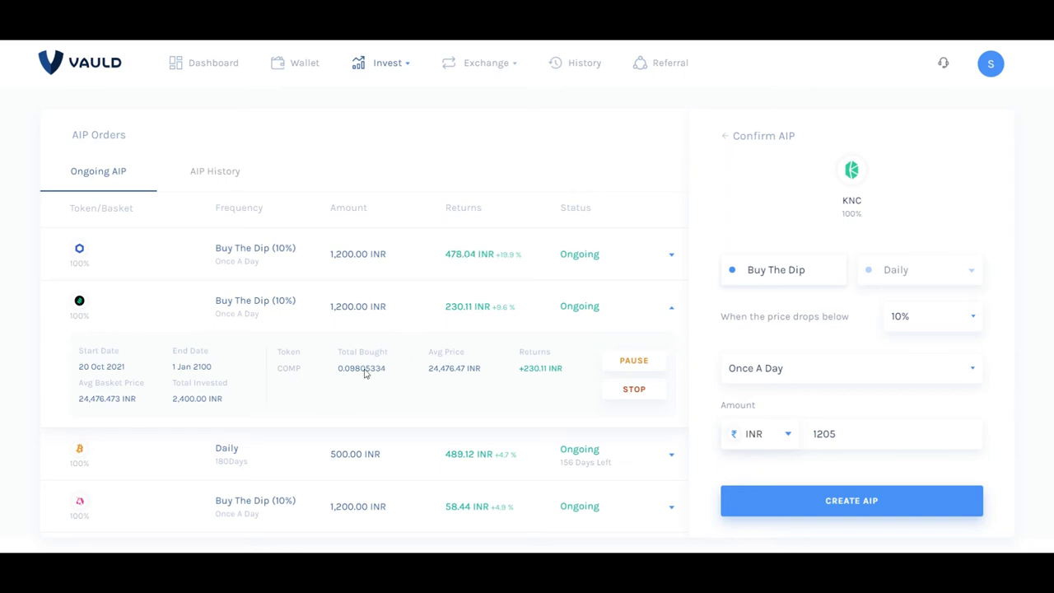
{"action": "left_click_drag", "start_coordinate": [224, 400], "coordinate": [173, 399]}
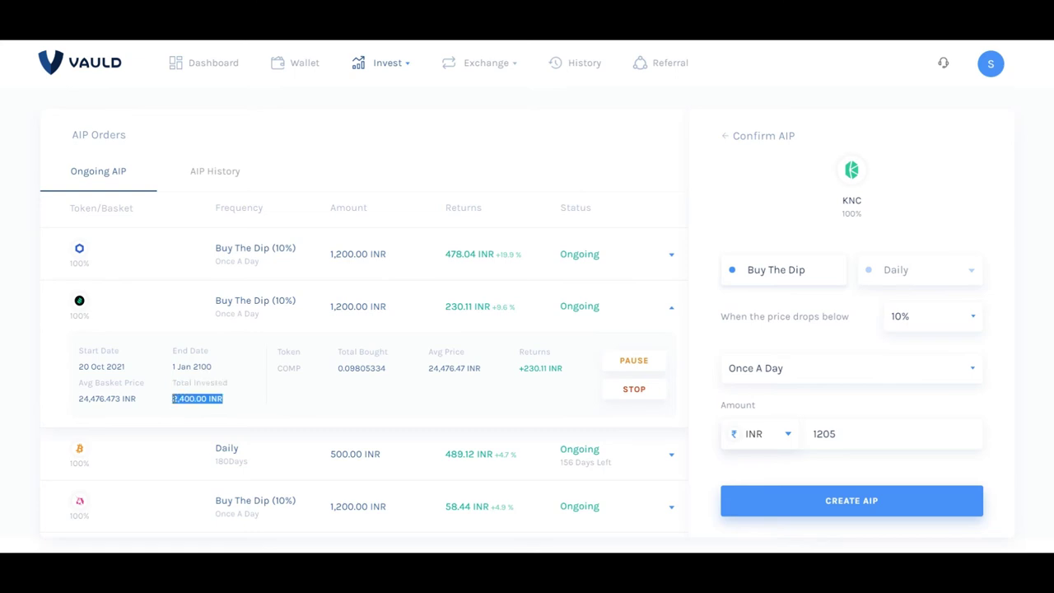
{"action": "right_click", "coordinate": [173, 402]}
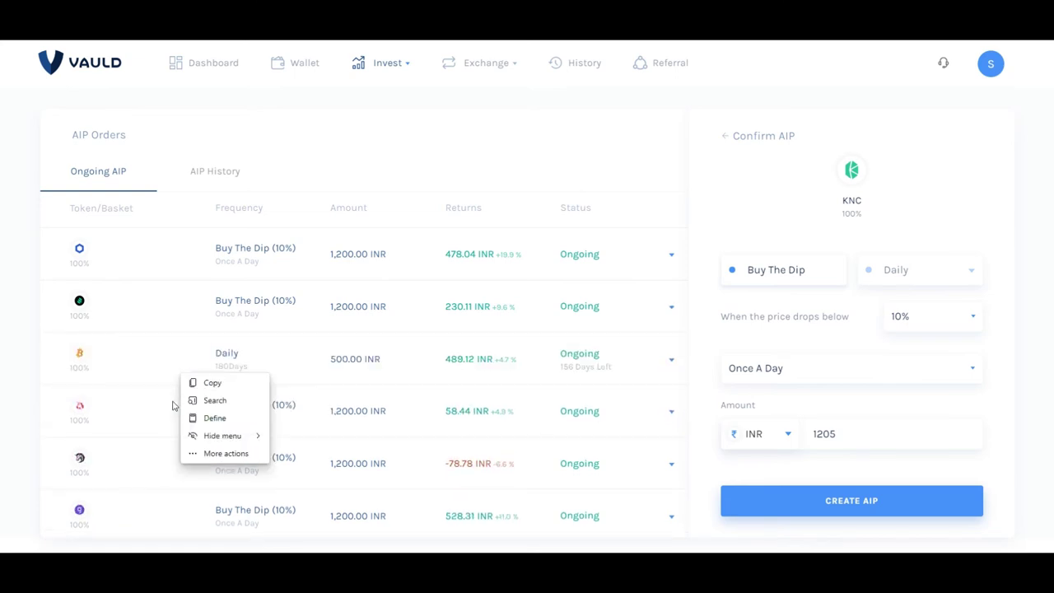
{"action": "left_click", "coordinate": [321, 340]}
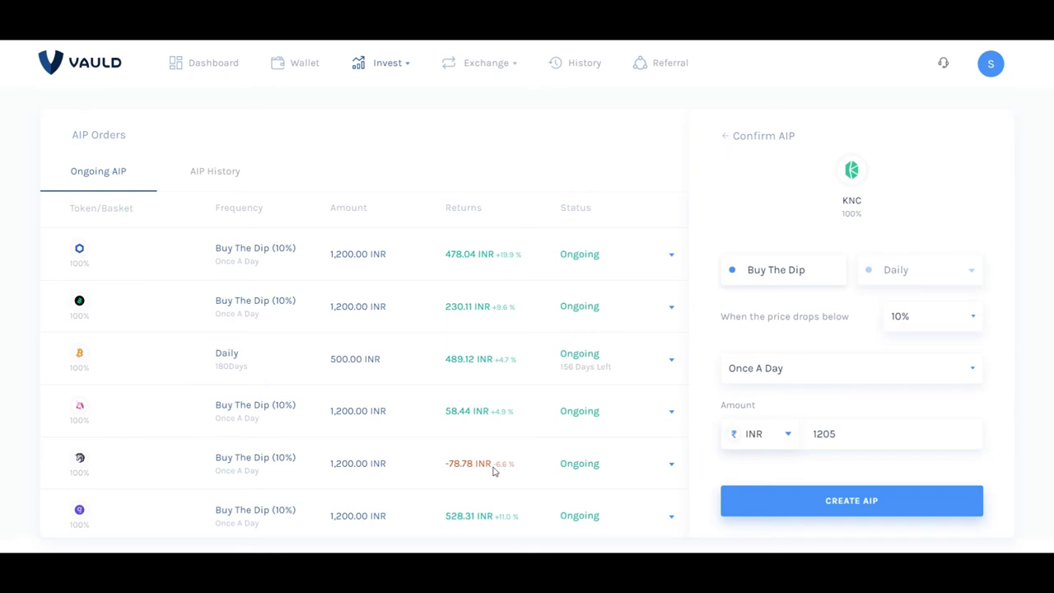
Step: Inspect the details of the ongoing 1INCH and GRT Buy The Dip (10%) orders
{"action": "left_click", "coordinate": [576, 448]}
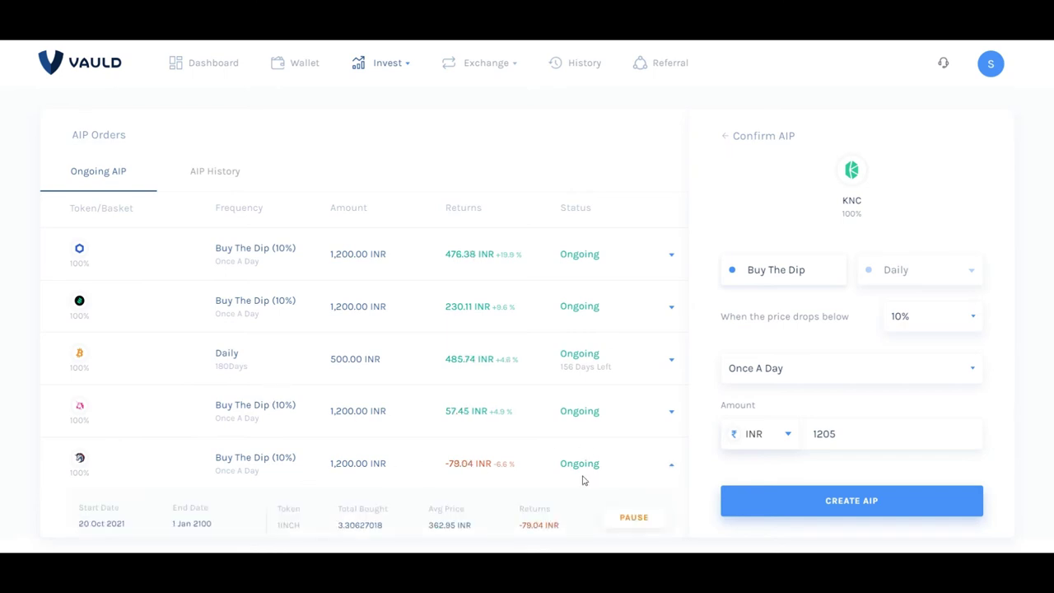
{"action": "scroll", "coordinate": [395, 488], "scroll_direction": "down", "scroll_amount": 3}
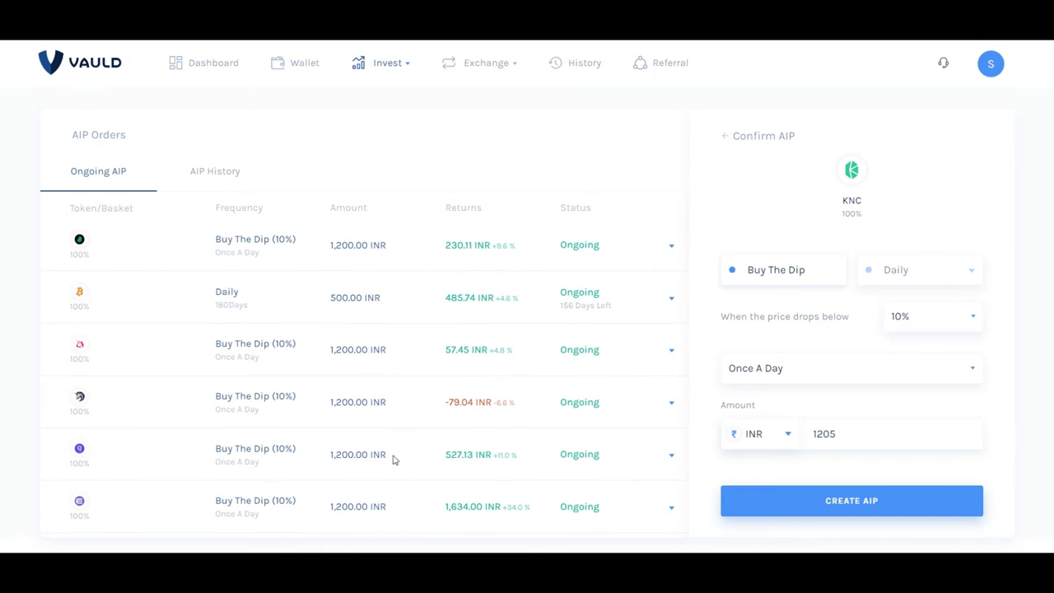
{"action": "left_click", "coordinate": [663, 467]}
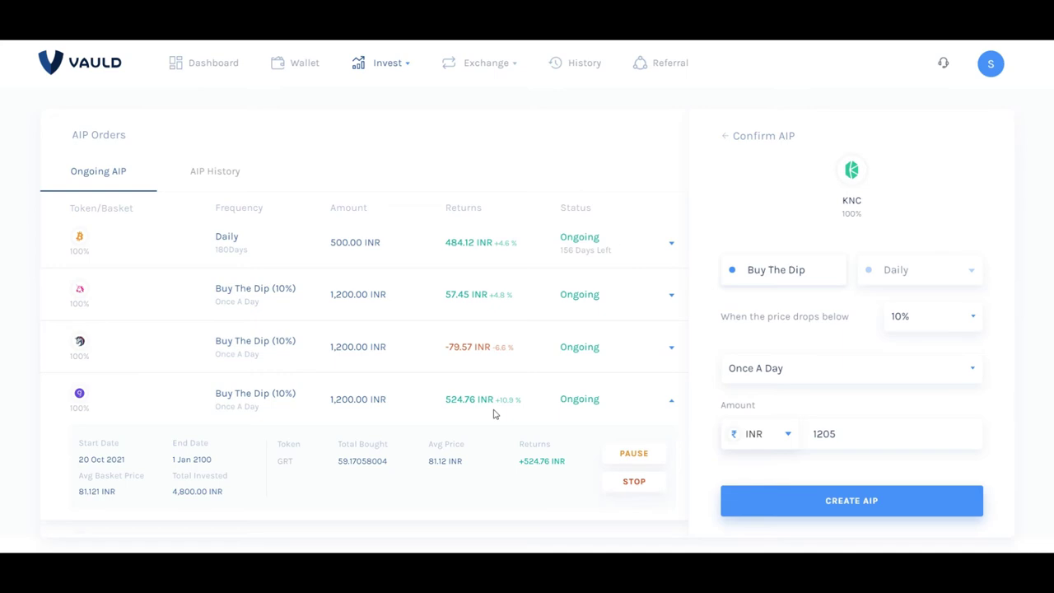
{"action": "scroll", "coordinate": [264, 310], "scroll_direction": "up", "scroll_amount": 5}
{"action": "scroll", "coordinate": [263, 309], "scroll_direction": "up", "scroll_amount": 10}
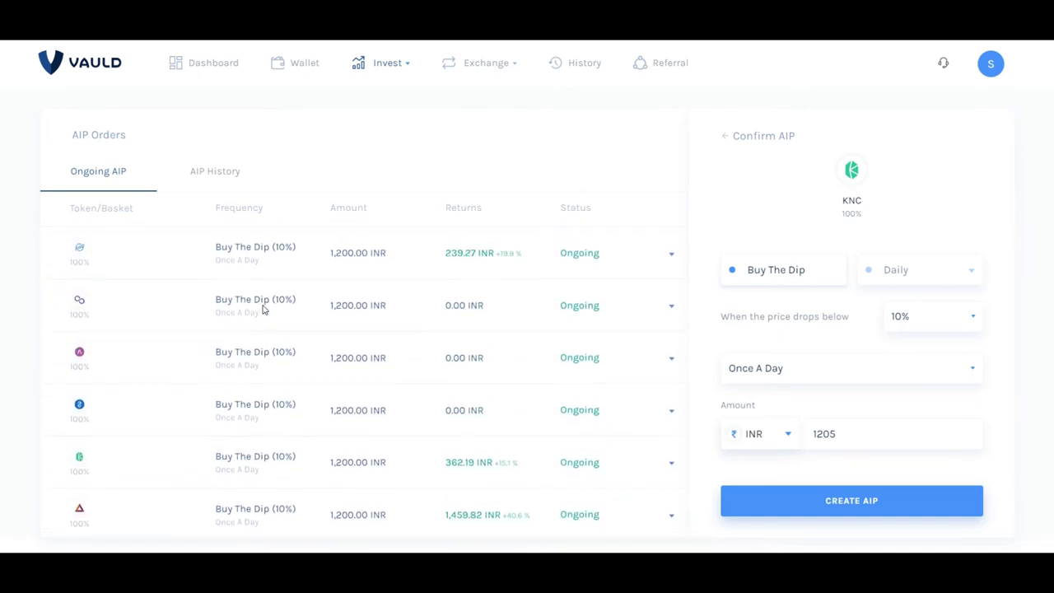
{"action": "scroll", "coordinate": [263, 309], "scroll_direction": "up", "scroll_amount": 10}
{"action": "scroll", "coordinate": [263, 309], "scroll_direction": "up", "scroll_amount": 2}
Step: Review the KNC AIP's price-drop options, keeping 10%, and inspect the details of the ongoing ETH Daily order
{"action": "left_click", "coordinate": [920, 328]}
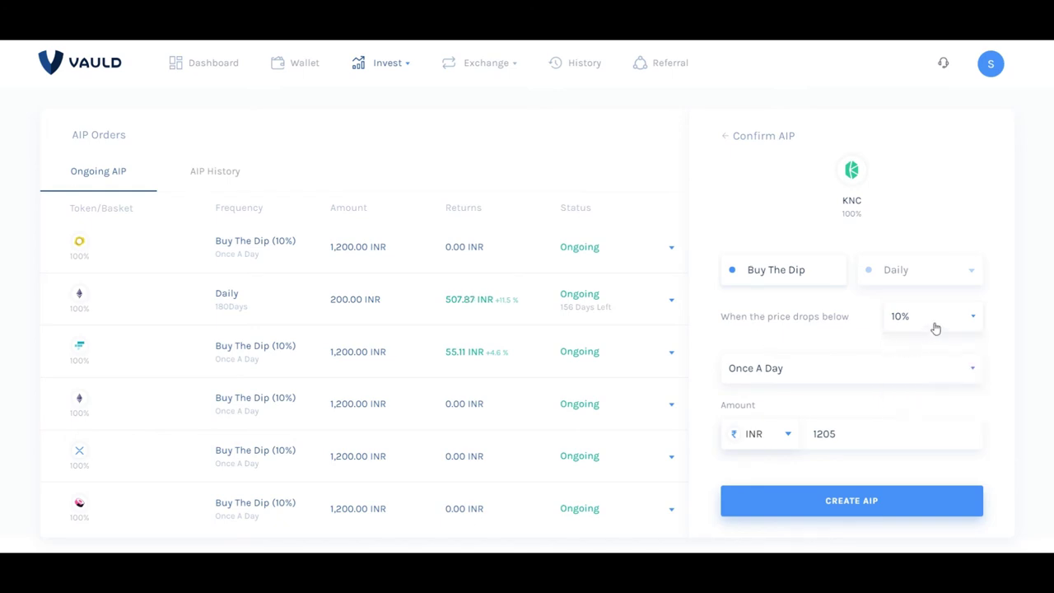
{"action": "left_click", "coordinate": [776, 322]}
{"action": "mouse_move", "coordinate": [400, 76]}
{"action": "left_click", "coordinate": [659, 295]}
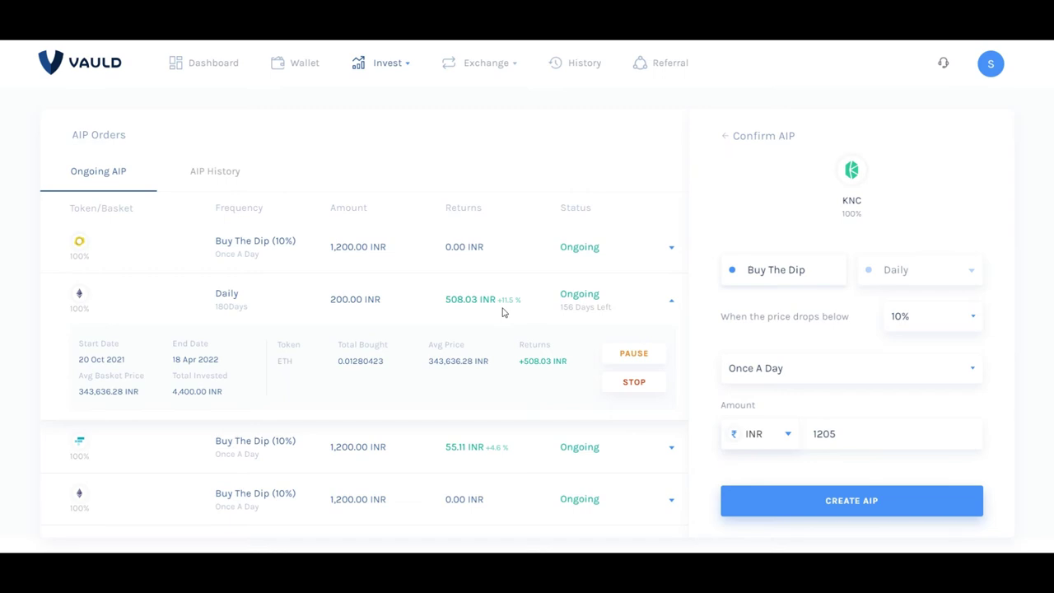
{"action": "left_click", "coordinate": [504, 313]}
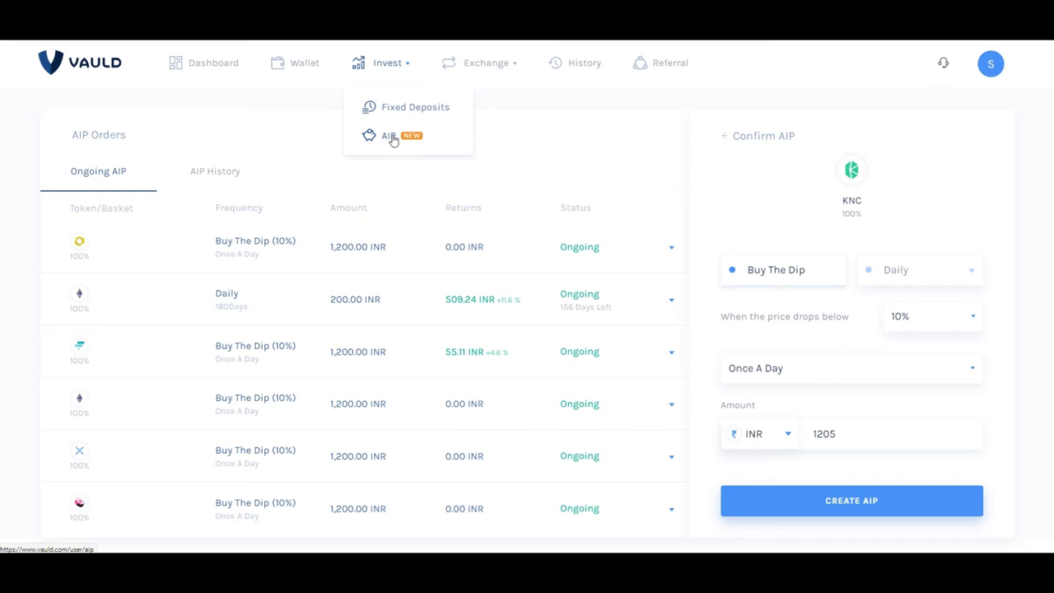
Step: Open the wallet, display the ETH deposit details and copy the deposit address
{"action": "left_click", "coordinate": [305, 65]}
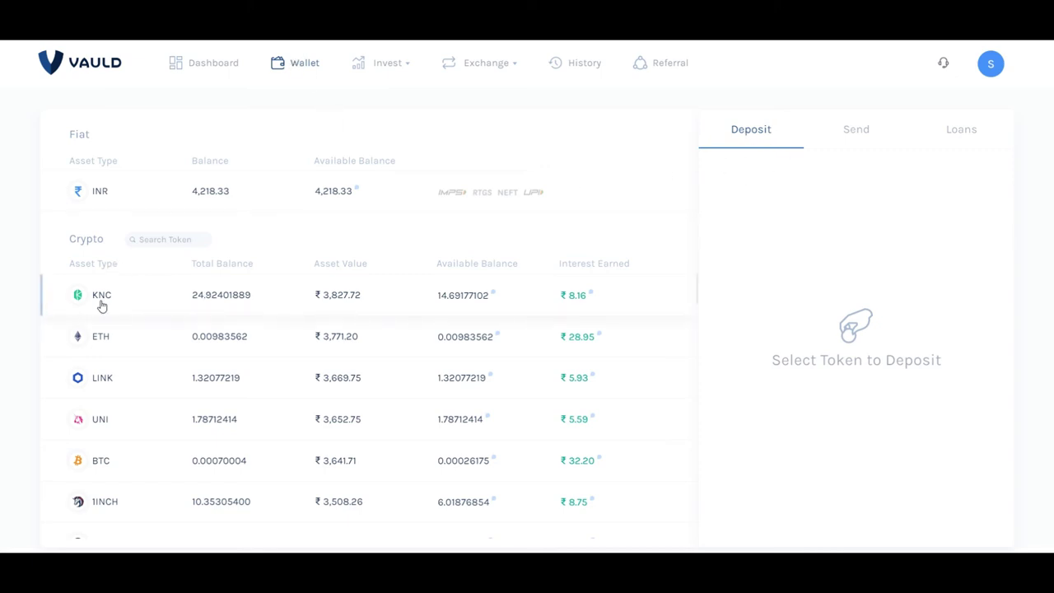
{"action": "left_click", "coordinate": [109, 340]}
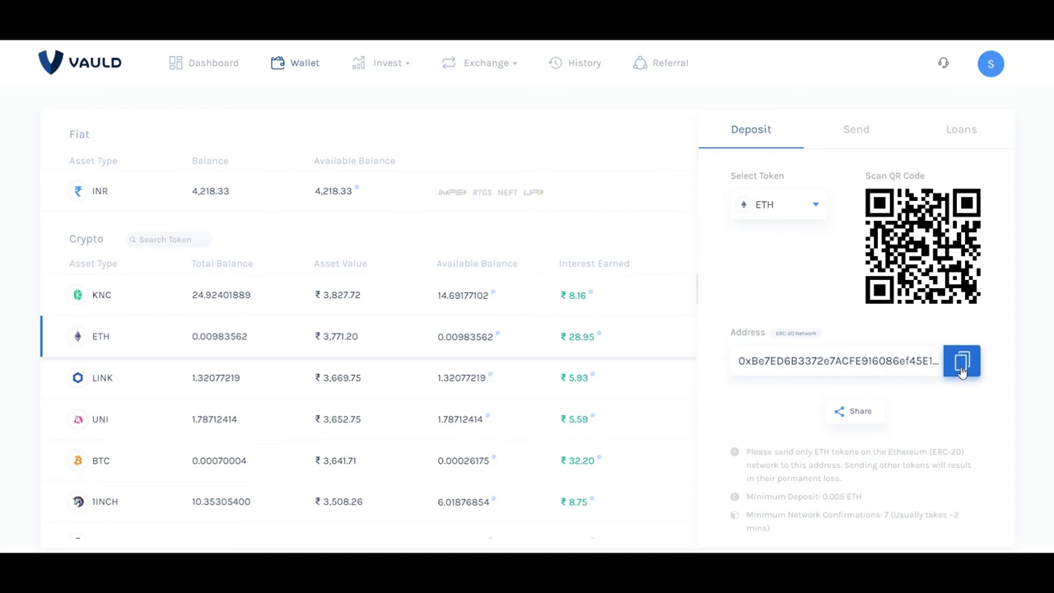
{"action": "left_click", "coordinate": [962, 371]}
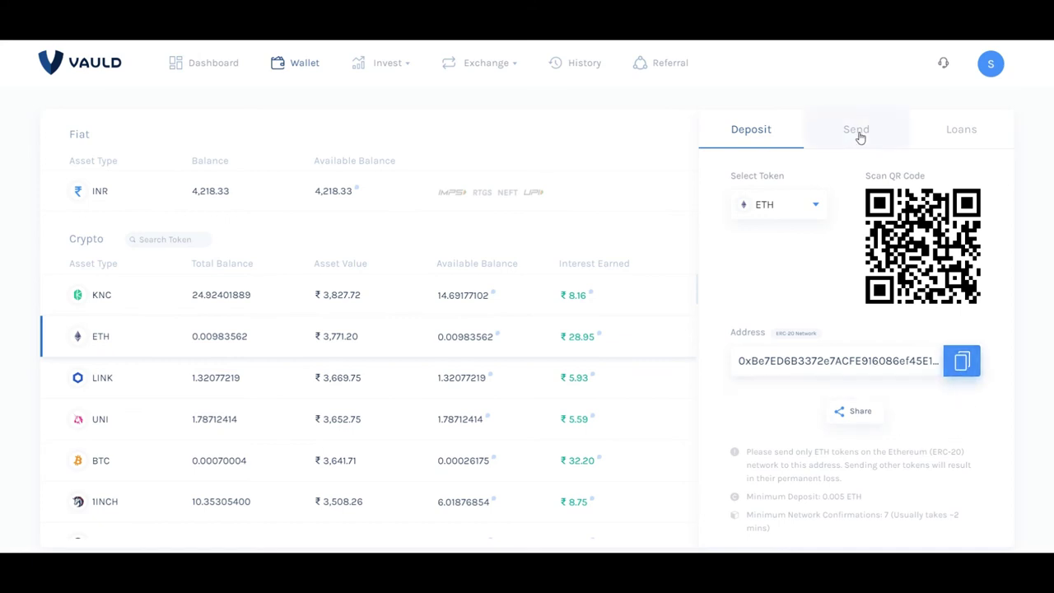
Step: Set the ETH send amount to 25% of the balance, leaving the receiver's address empty
{"action": "left_click", "coordinate": [860, 137]}
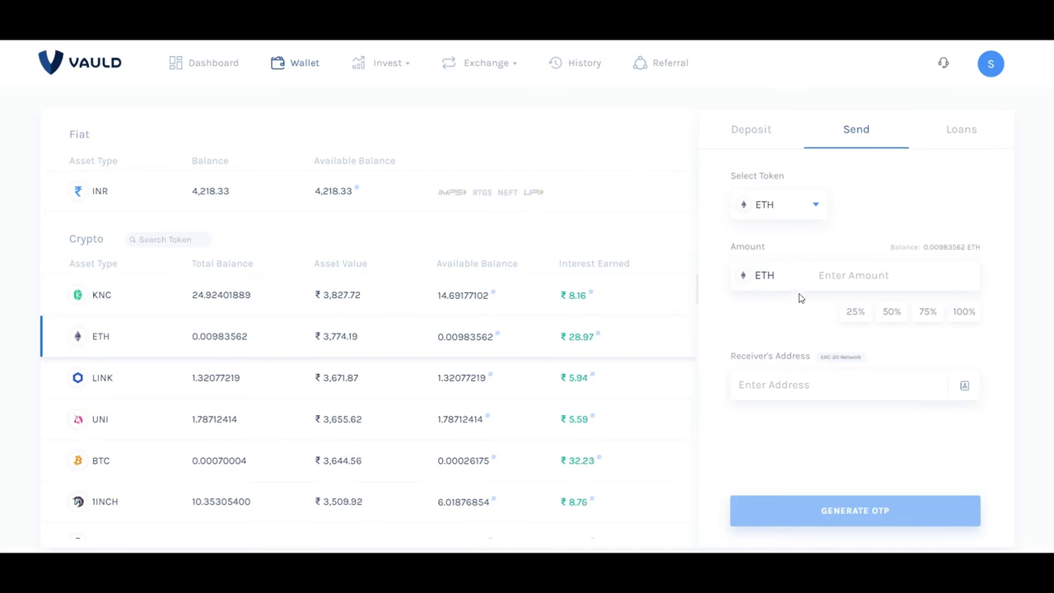
{"action": "left_click", "coordinate": [856, 314]}
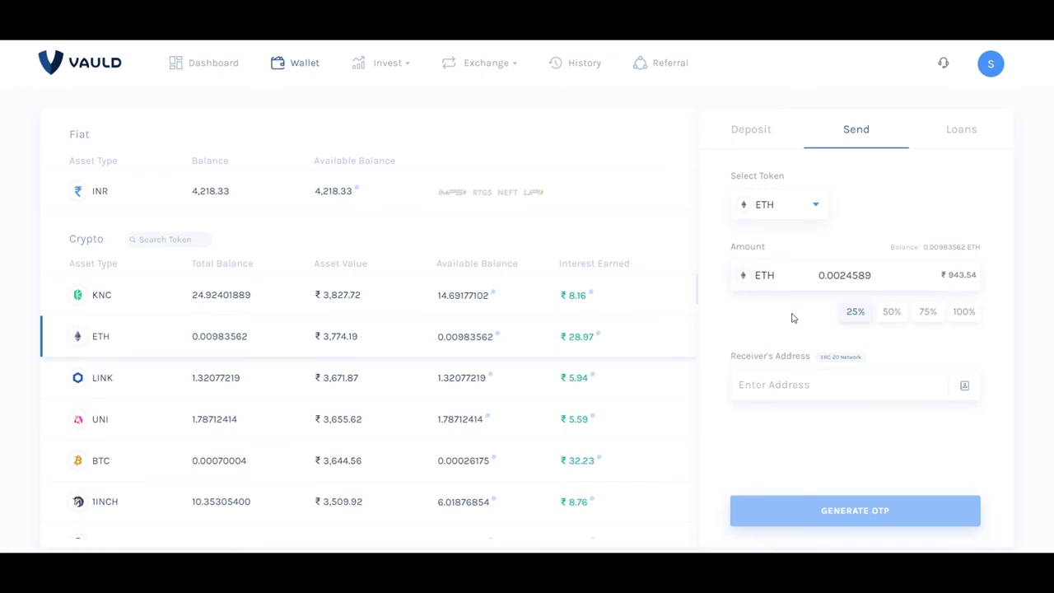
{"action": "left_click", "coordinate": [870, 361]}
{"action": "left_click", "coordinate": [852, 394]}
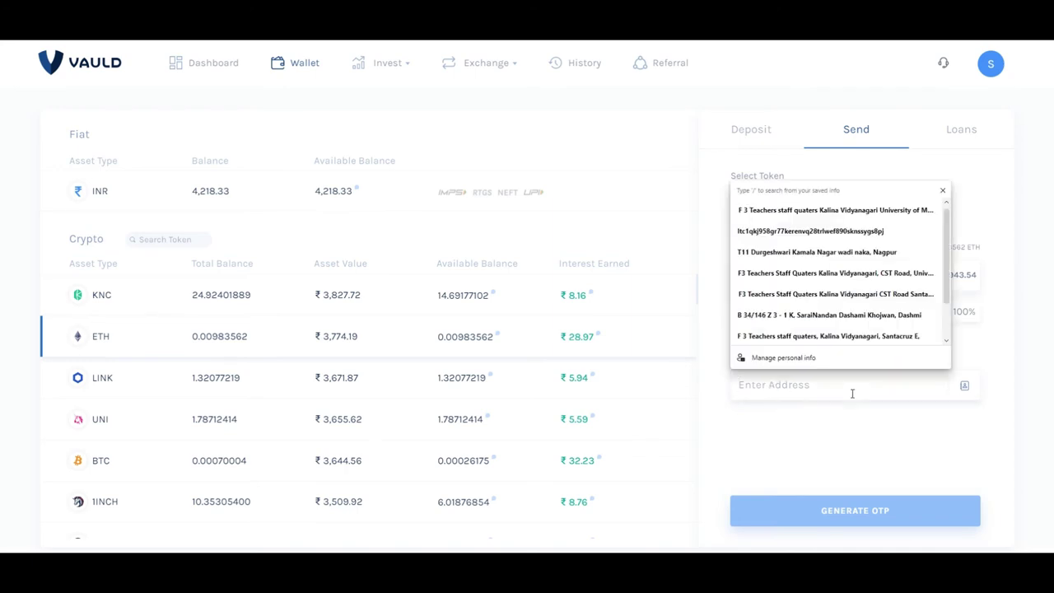
{"action": "left_click", "coordinate": [809, 447]}
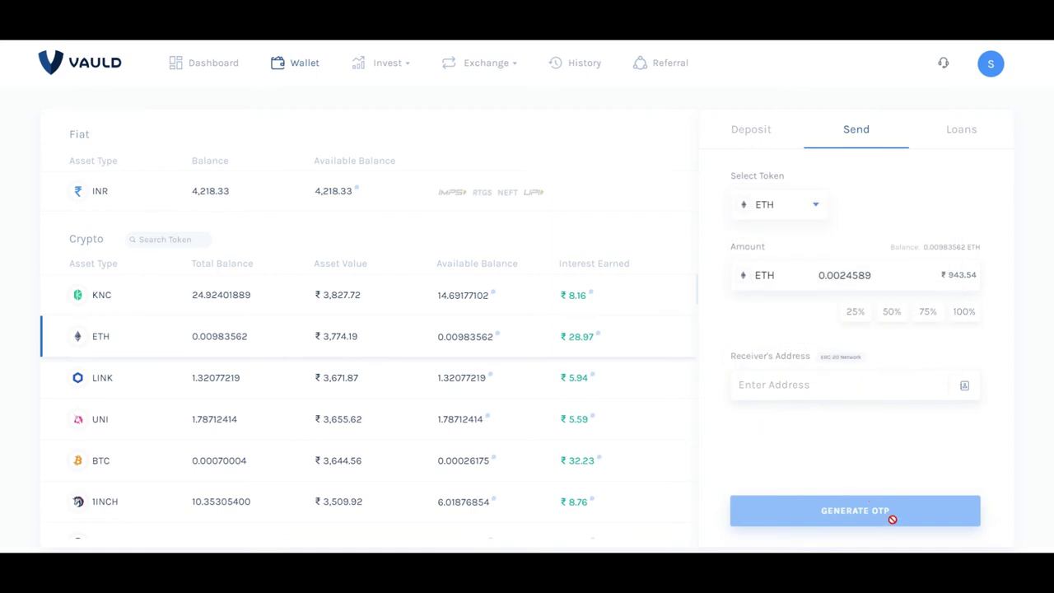
Step: View the wallet's loan request form and the total asset value on the dashboard
{"action": "left_click", "coordinate": [968, 135]}
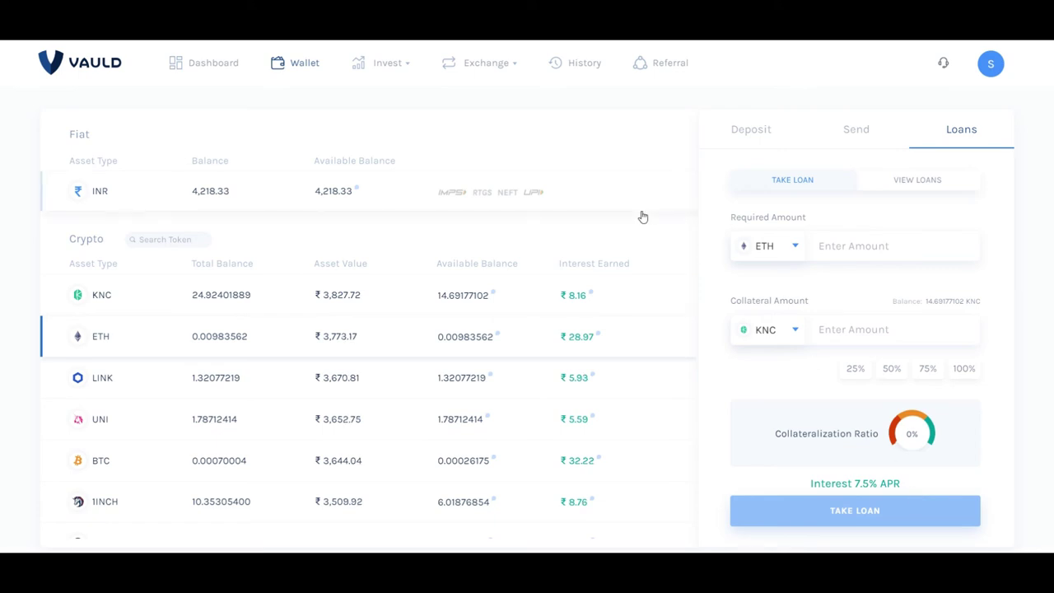
{"action": "left_click", "coordinate": [214, 66]}
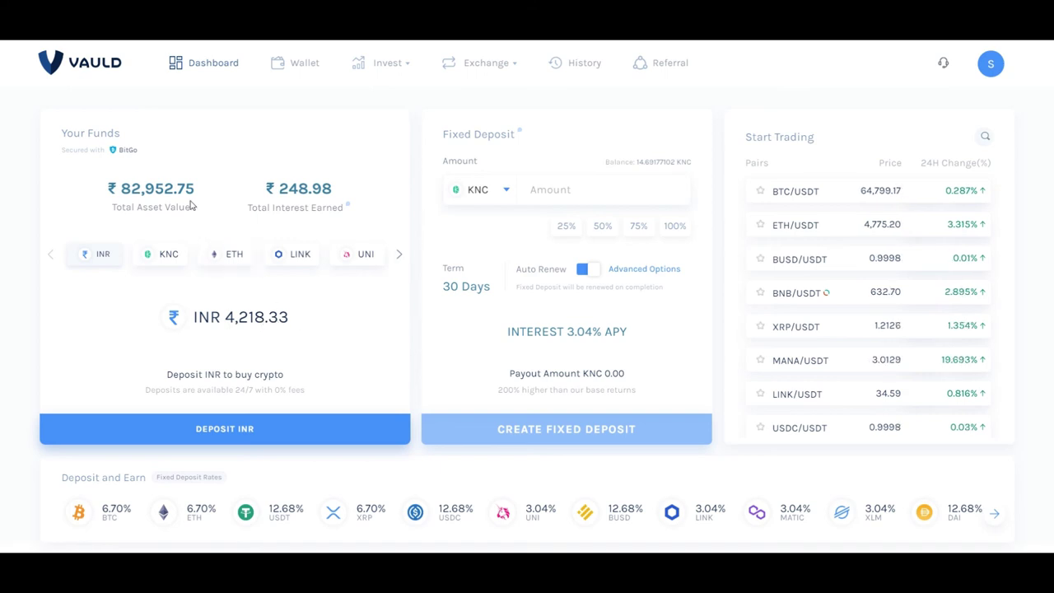
{"action": "left_click_drag", "start_coordinate": [191, 205], "coordinate": [117, 188]}
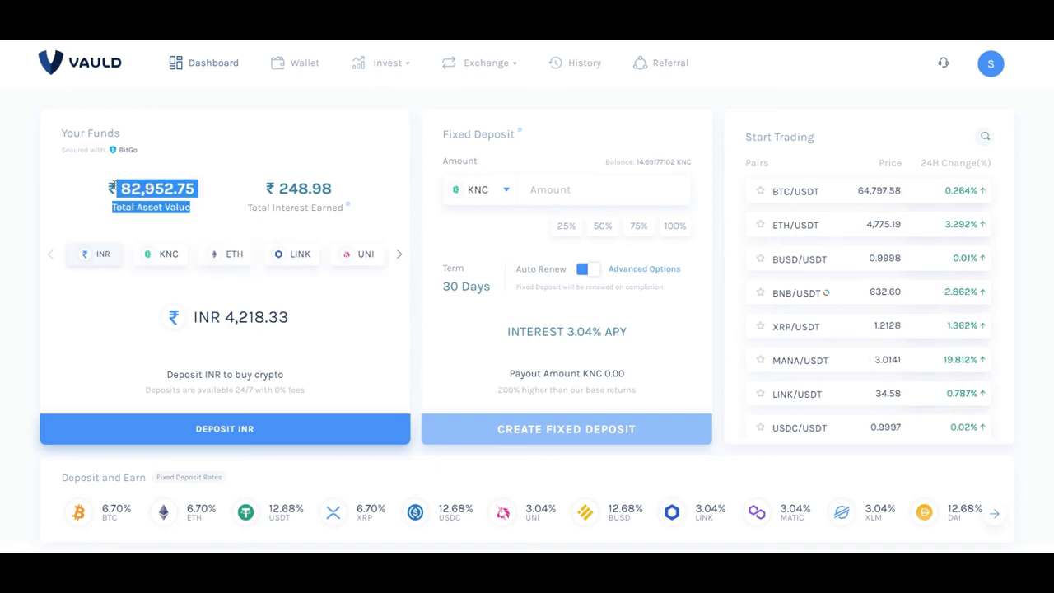
{"action": "right_click", "coordinate": [137, 158]}
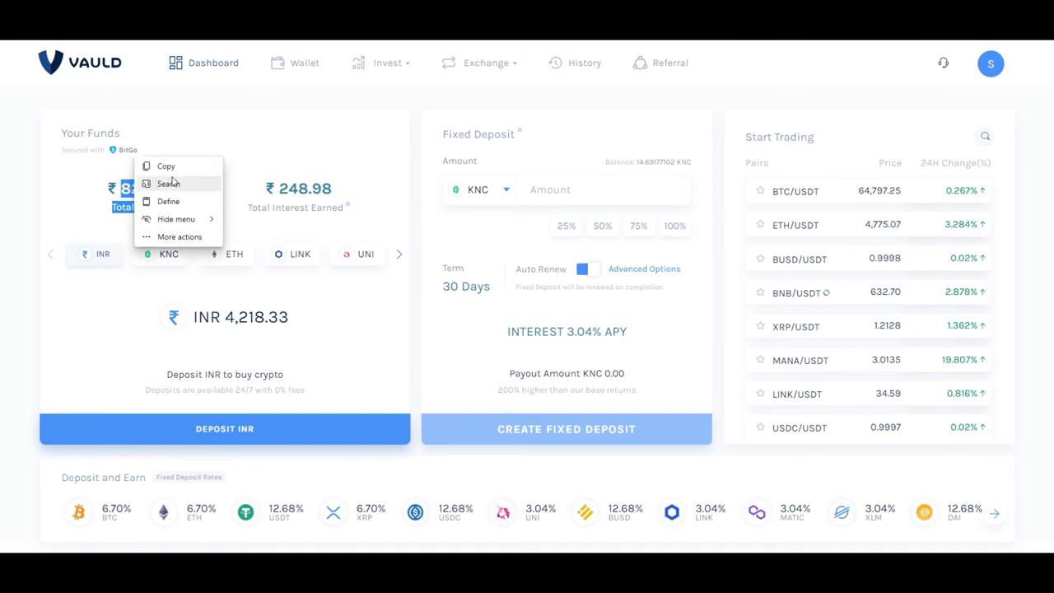
{"action": "left_click", "coordinate": [253, 153]}
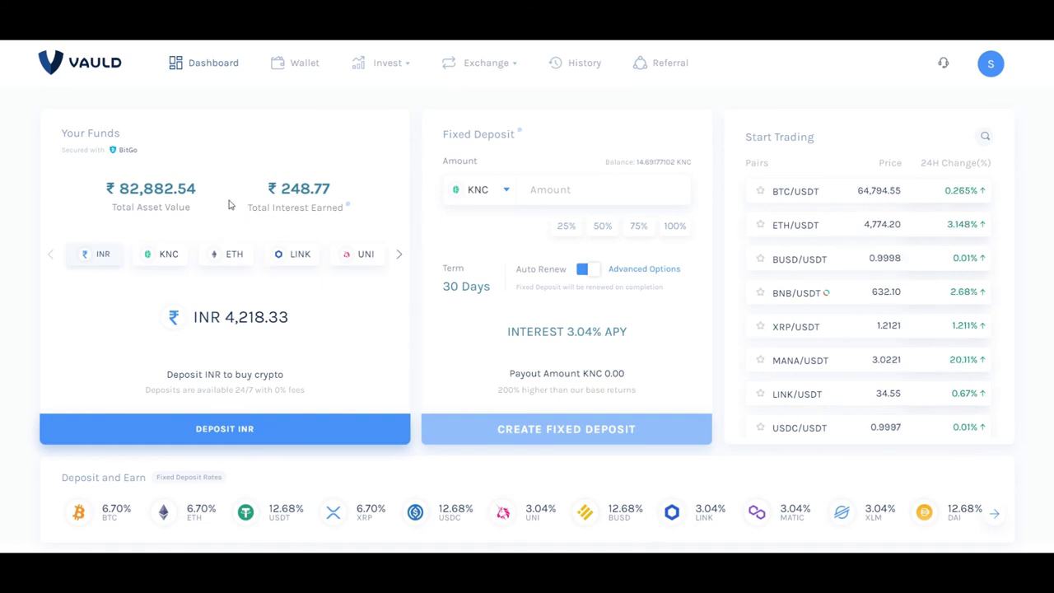
Step: Display the INR deposit instructions, show the verified bank accounts allowed for sending funds, and hide them again
{"action": "left_click", "coordinate": [225, 436]}
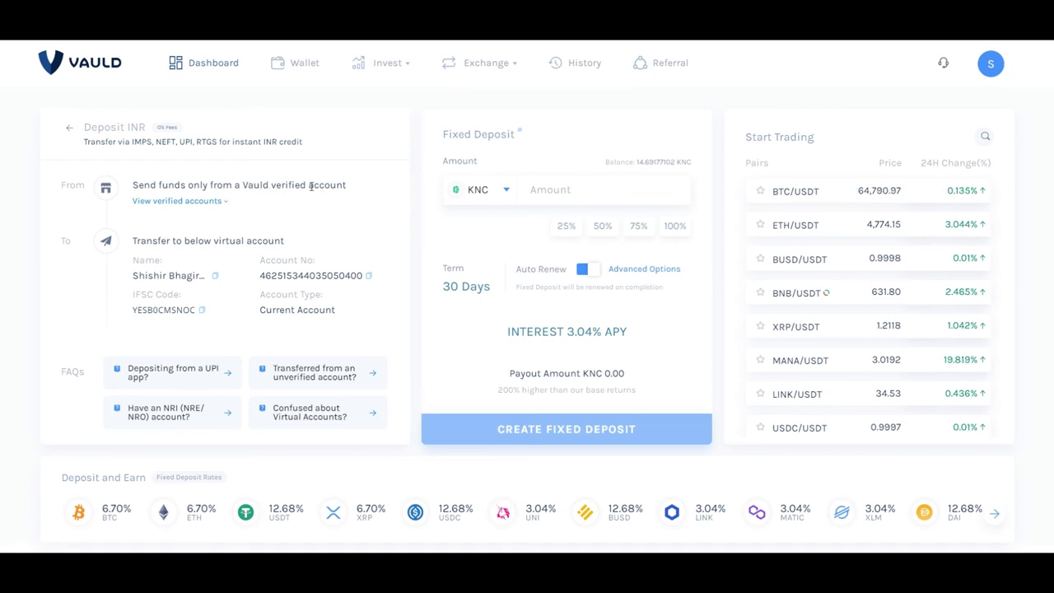
{"action": "left_click", "coordinate": [227, 206]}
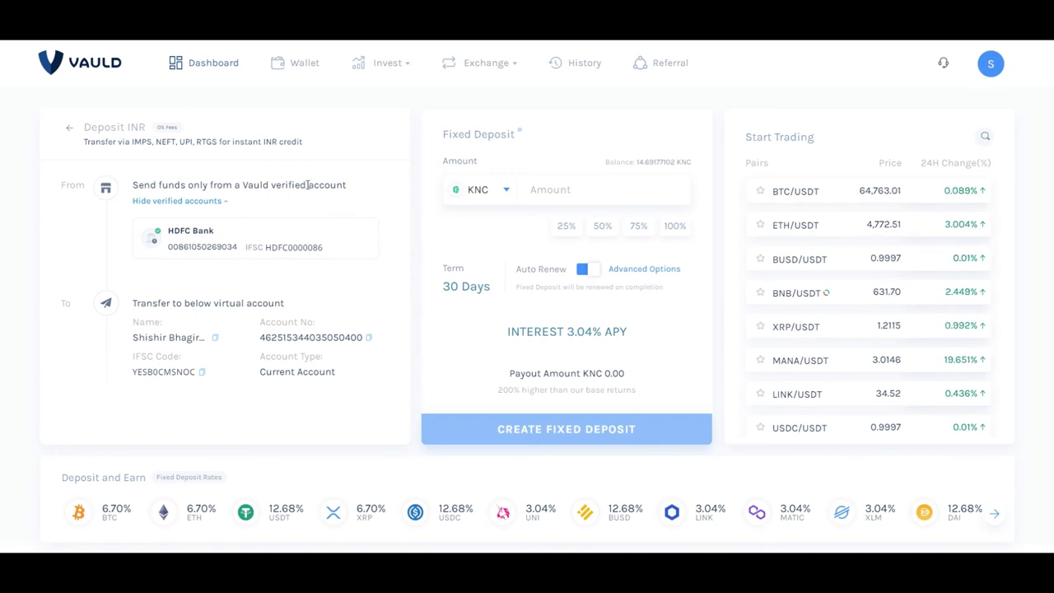
{"action": "left_click", "coordinate": [226, 204]}
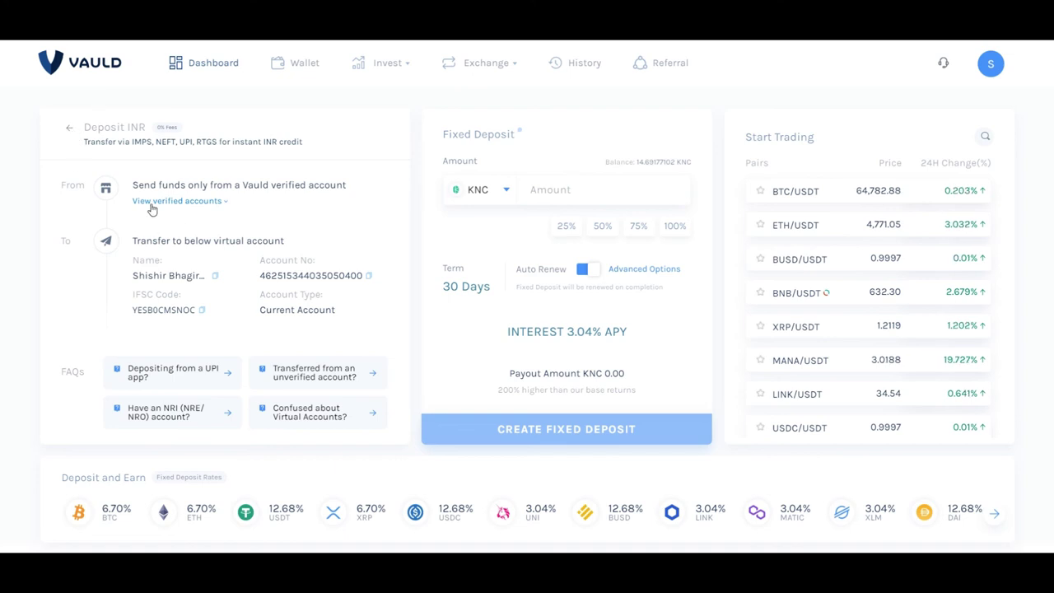
Step: Examine the virtual account details for INR transfers, highlighting the account name, account number and IFSC code fields
{"action": "left_click_drag", "start_coordinate": [152, 246], "coordinate": [163, 262]}
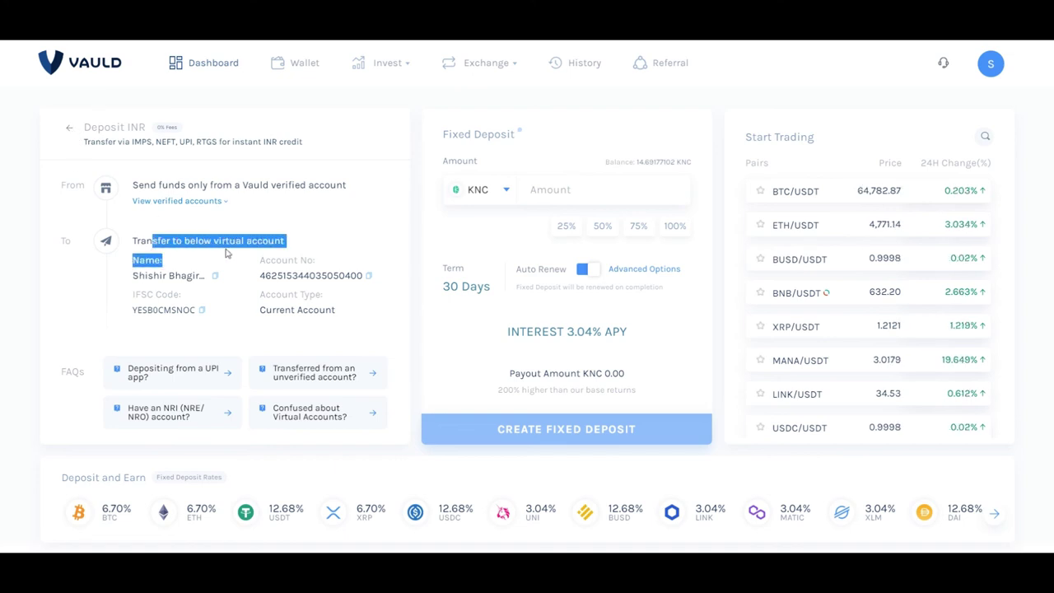
{"action": "right_click", "coordinate": [239, 239]}
{"action": "left_click", "coordinate": [223, 266]}
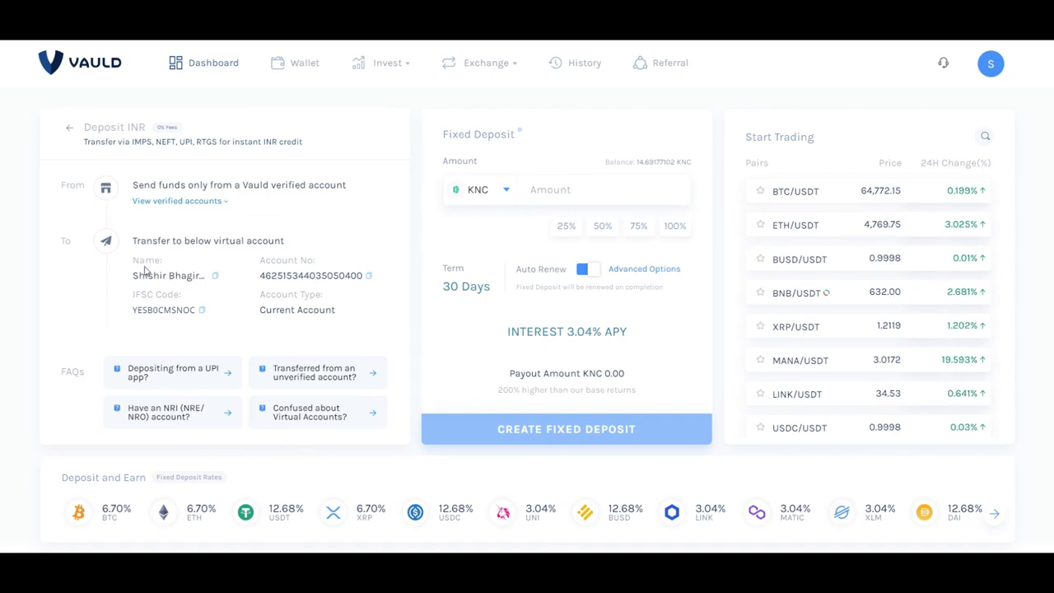
{"action": "left_click_drag", "start_coordinate": [129, 282], "coordinate": [164, 278]}
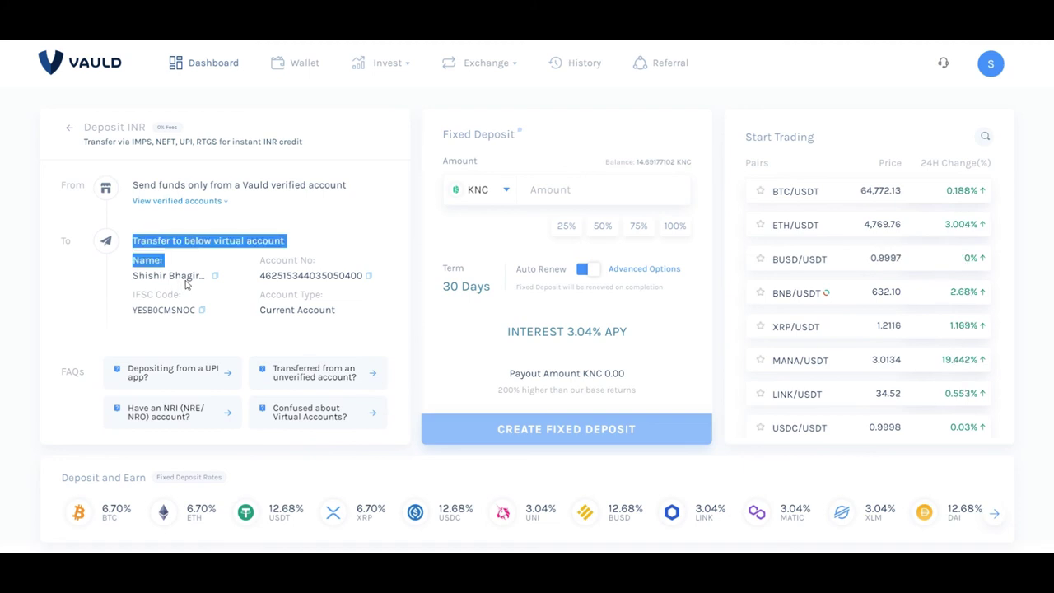
{"action": "left_click", "coordinate": [334, 257]}
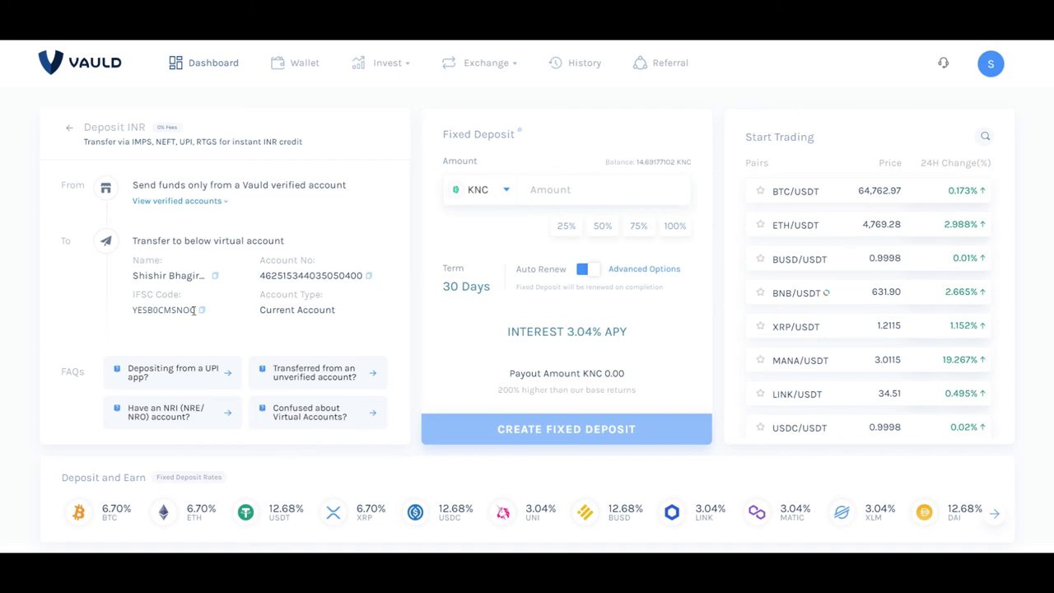
{"action": "left_click_drag", "start_coordinate": [194, 310], "coordinate": [132, 239]}
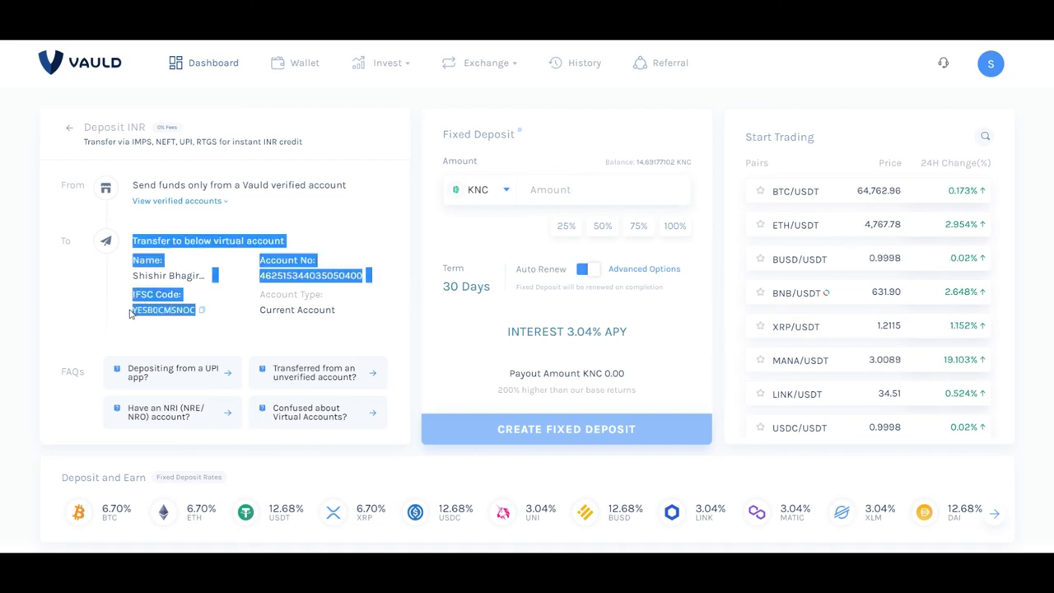
{"action": "left_click", "coordinate": [314, 310]}
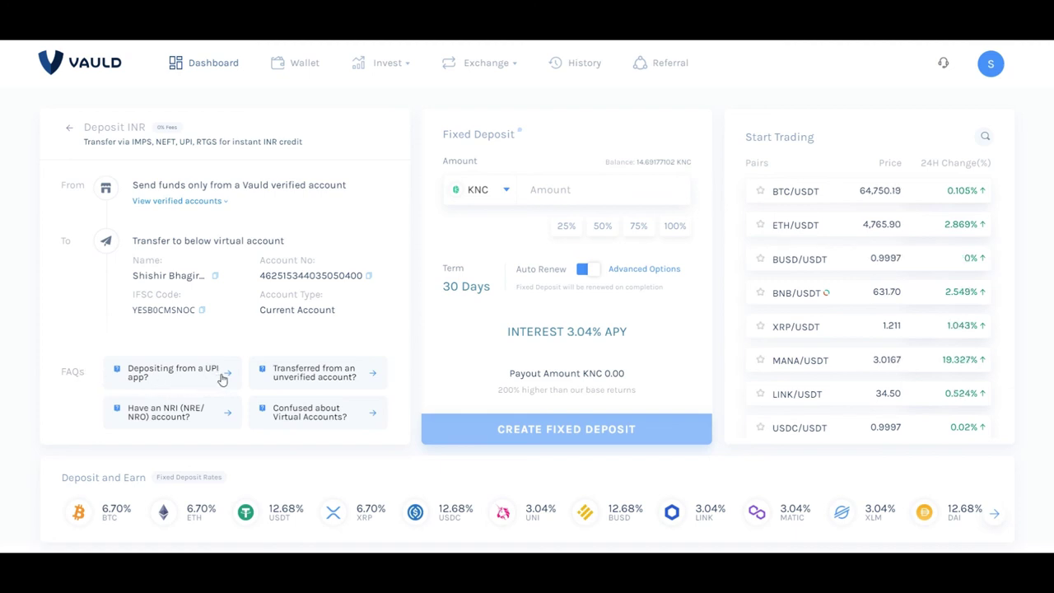
Step: Read the INR deposit FAQs on depositing from a UPI app and on virtual accounts, highlighting the virtual account explanations
{"action": "left_click", "coordinate": [222, 378]}
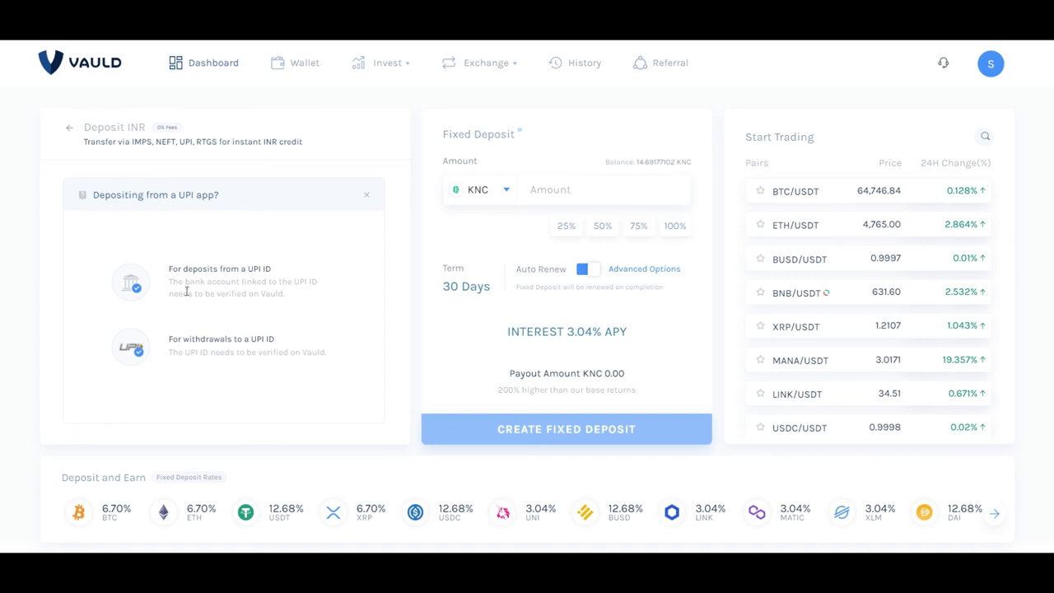
{"action": "left_click", "coordinate": [367, 199]}
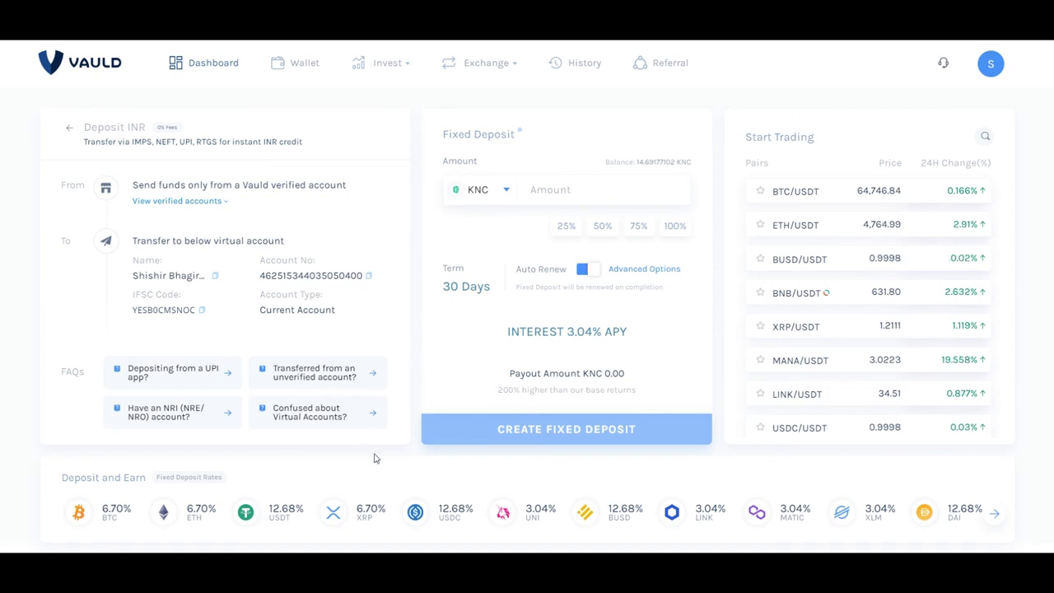
{"action": "left_click", "coordinate": [370, 414]}
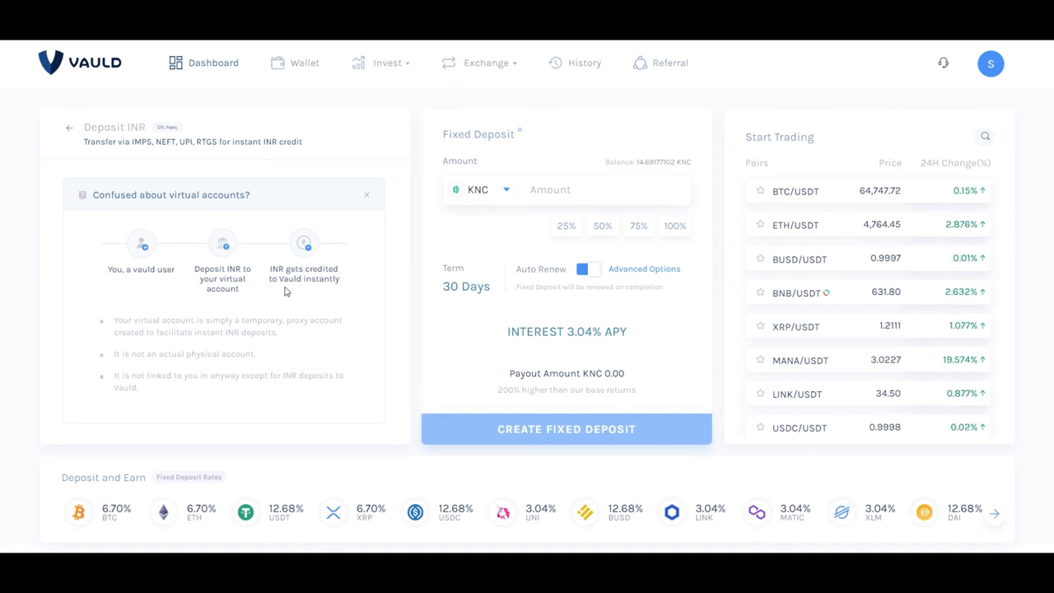
{"action": "left_click_drag", "start_coordinate": [115, 322], "coordinate": [298, 338]}
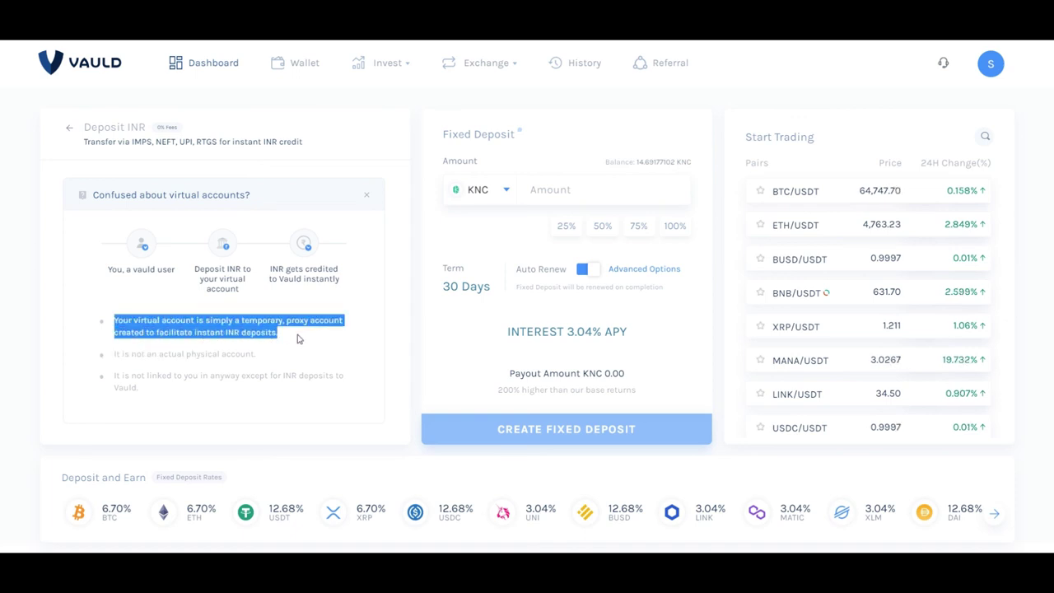
{"action": "right_click", "coordinate": [305, 308]}
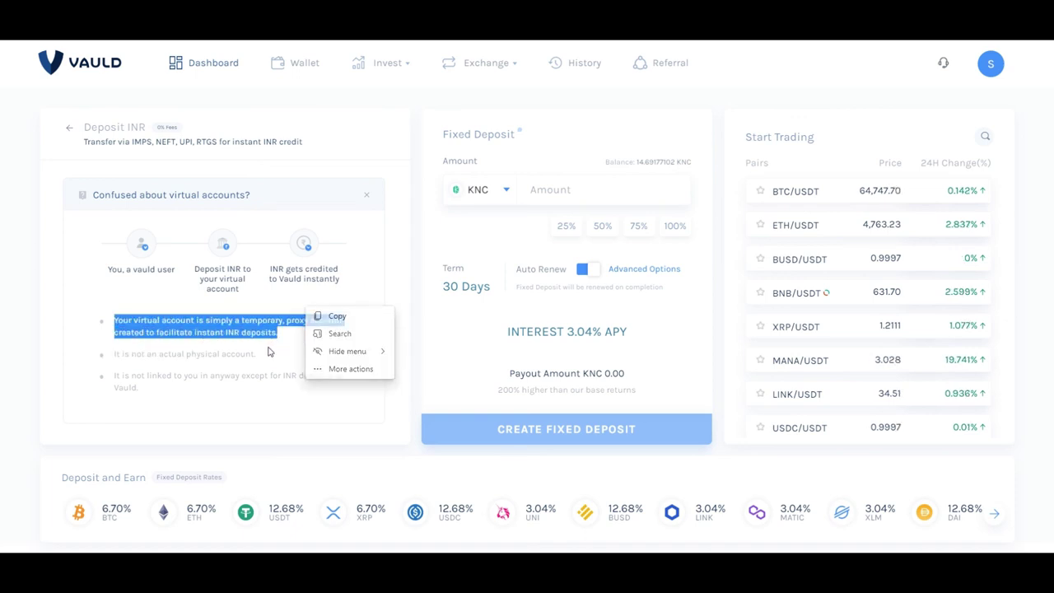
{"action": "left_click", "coordinate": [268, 351]}
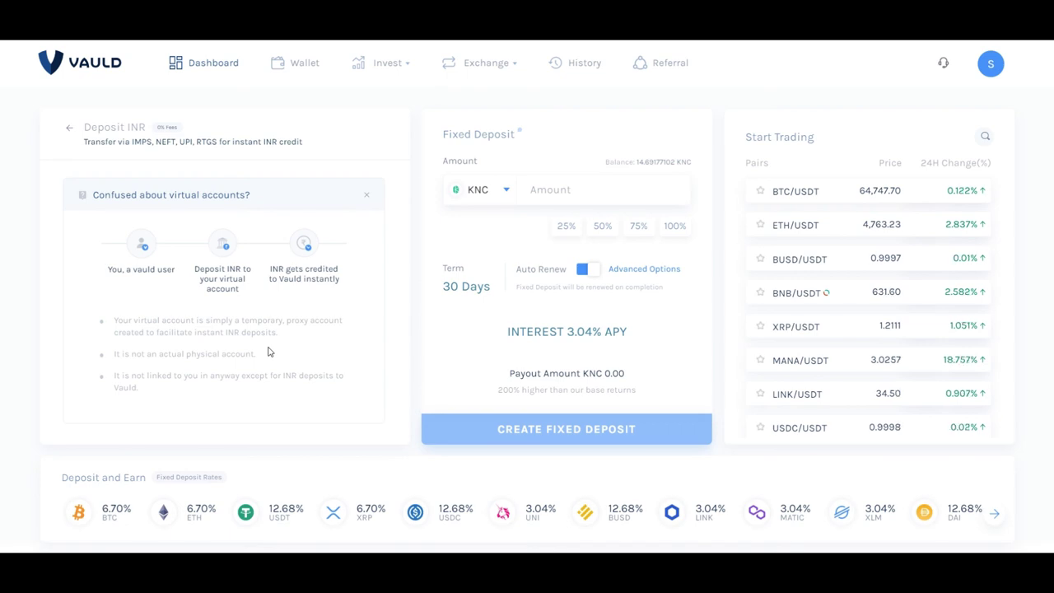
{"action": "left_click_drag", "start_coordinate": [115, 355], "coordinate": [224, 354]}
{"action": "right_click", "coordinate": [226, 354]}
{"action": "left_click", "coordinate": [239, 377]}
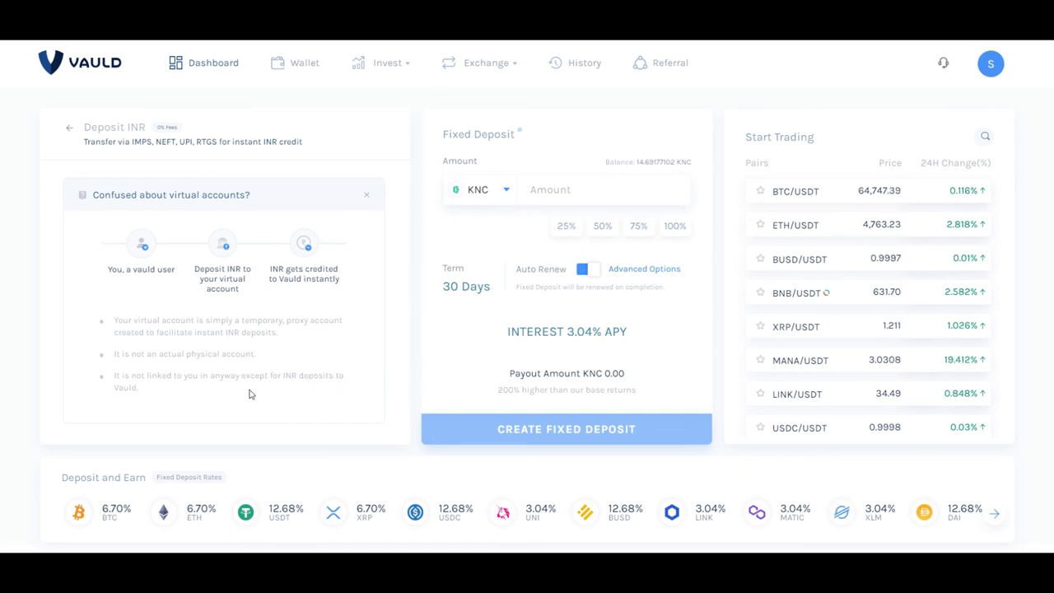
{"action": "left_click", "coordinate": [367, 195]}
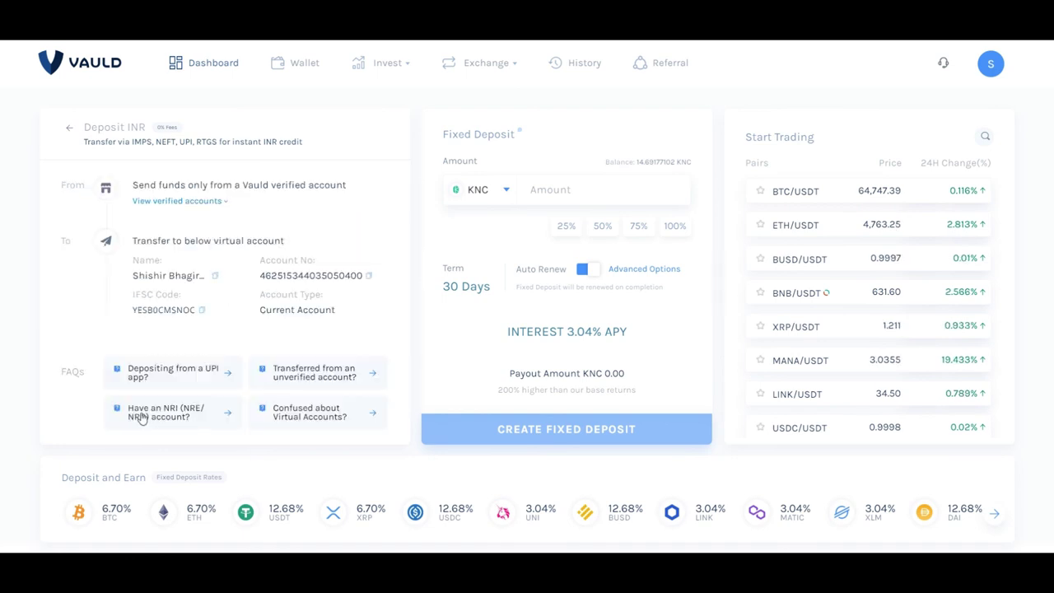
Step: Read the FAQ about NRI (NRE/NRO) accounts and return to the Your Funds overview
{"action": "left_click", "coordinate": [222, 419]}
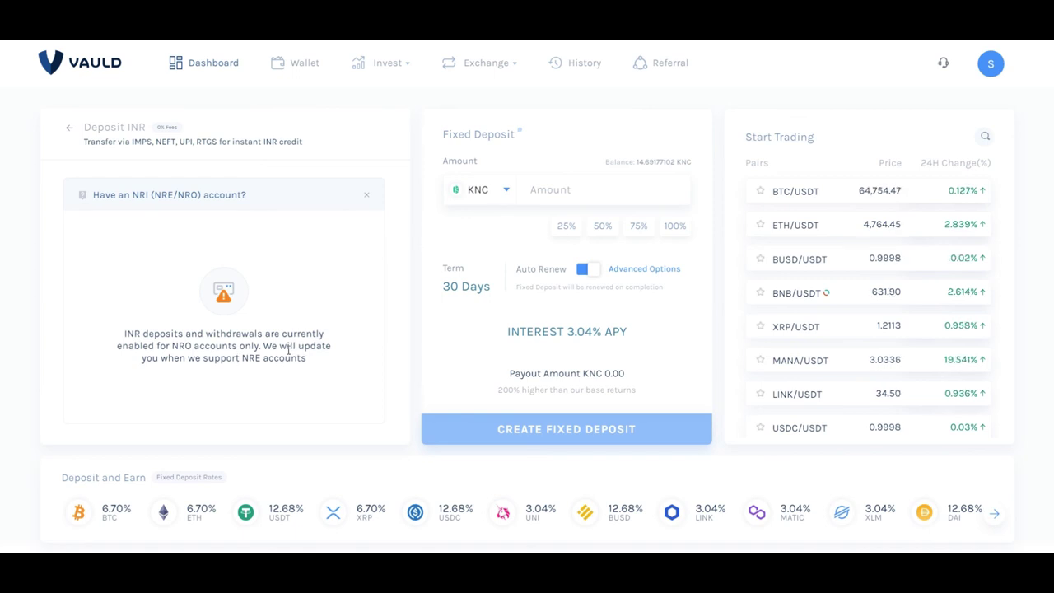
{"action": "left_click", "coordinate": [368, 196]}
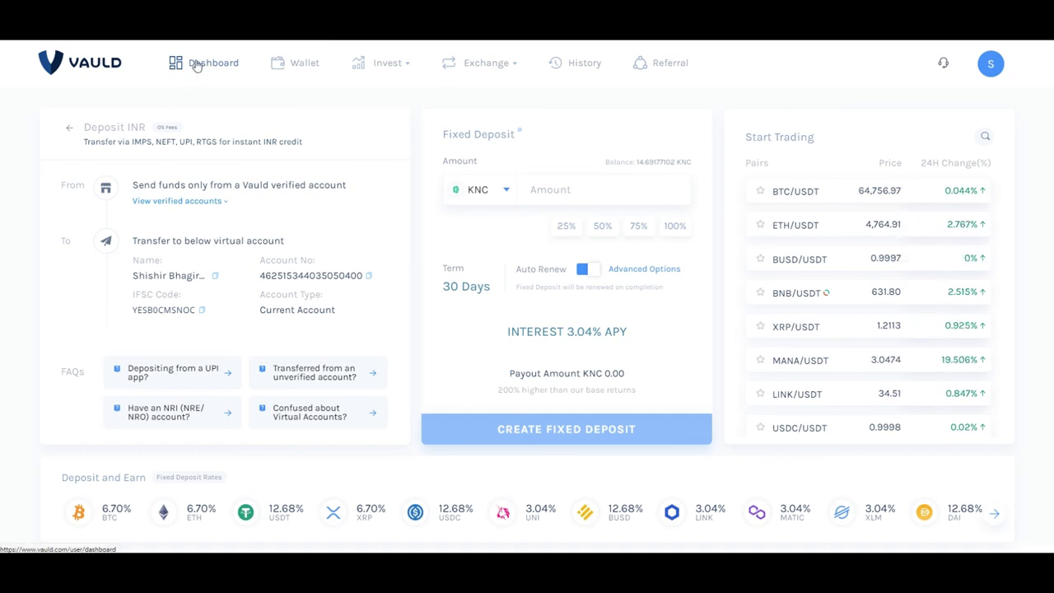
{"action": "left_click", "coordinate": [70, 129]}
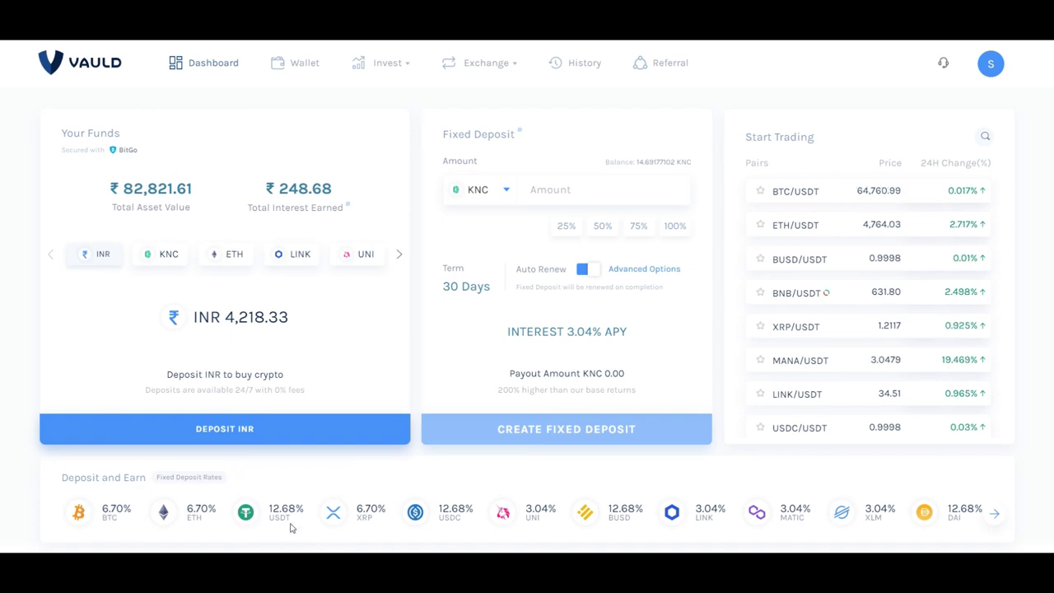
Step: Open the Fixed Deposits page and browse the list of active fixed deposits down to the oldest entries
{"action": "mouse_move", "coordinate": [414, 86]}
{"action": "left_click", "coordinate": [390, 107]}
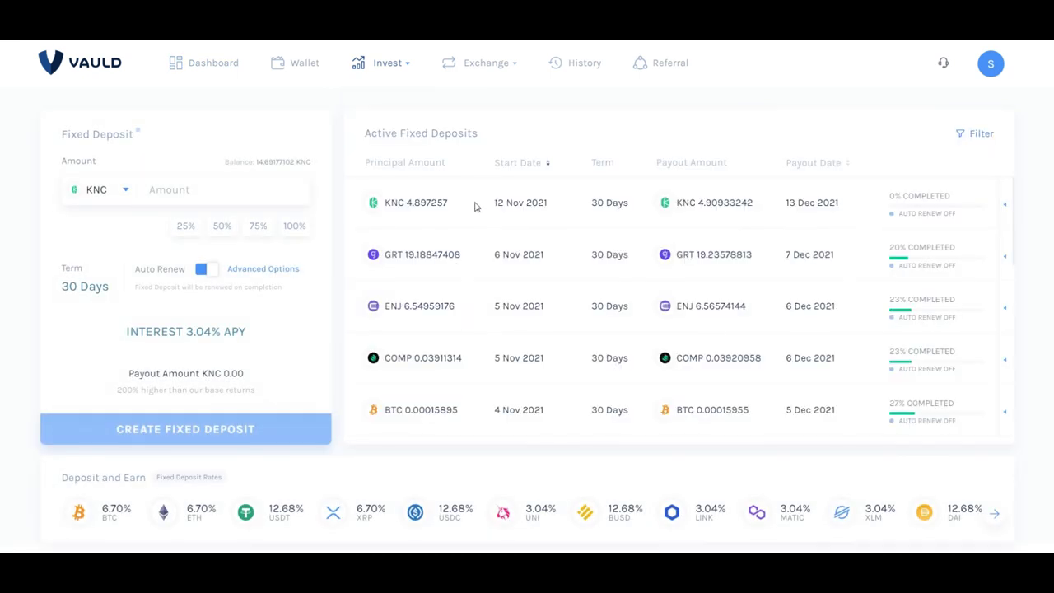
{"action": "scroll", "coordinate": [475, 207], "scroll_direction": "down", "scroll_amount": 5}
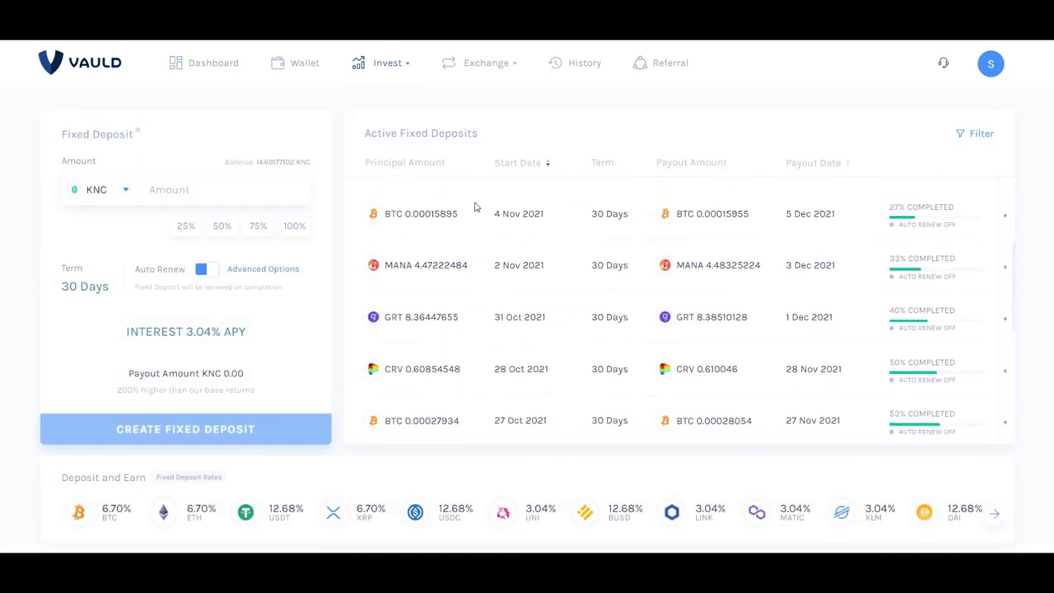
{"action": "scroll", "coordinate": [475, 207], "scroll_direction": "down", "scroll_amount": 5}
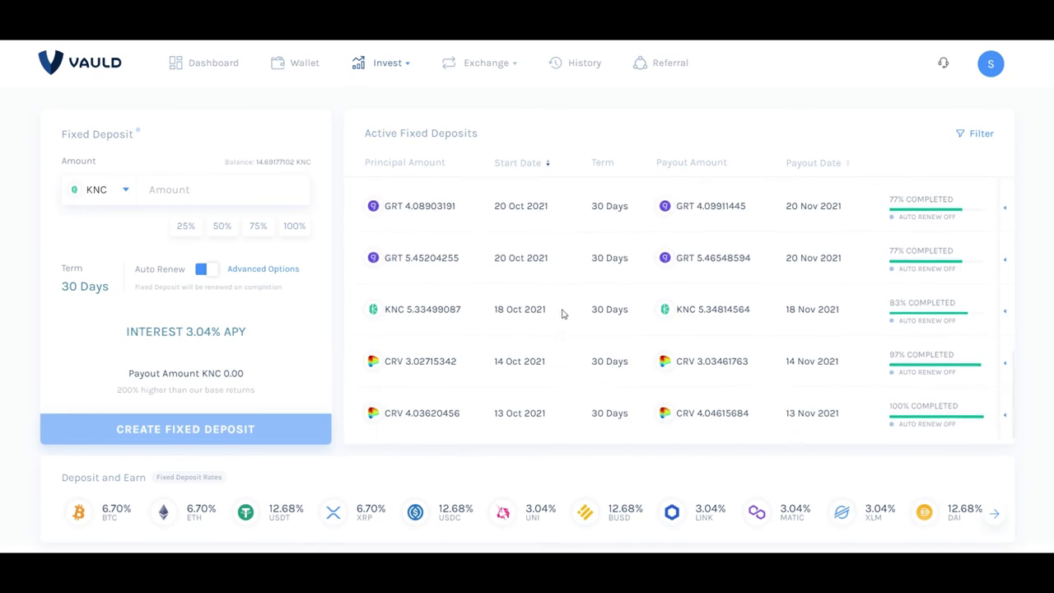
{"action": "scroll", "coordinate": [563, 313], "scroll_direction": "up", "scroll_amount": 2}
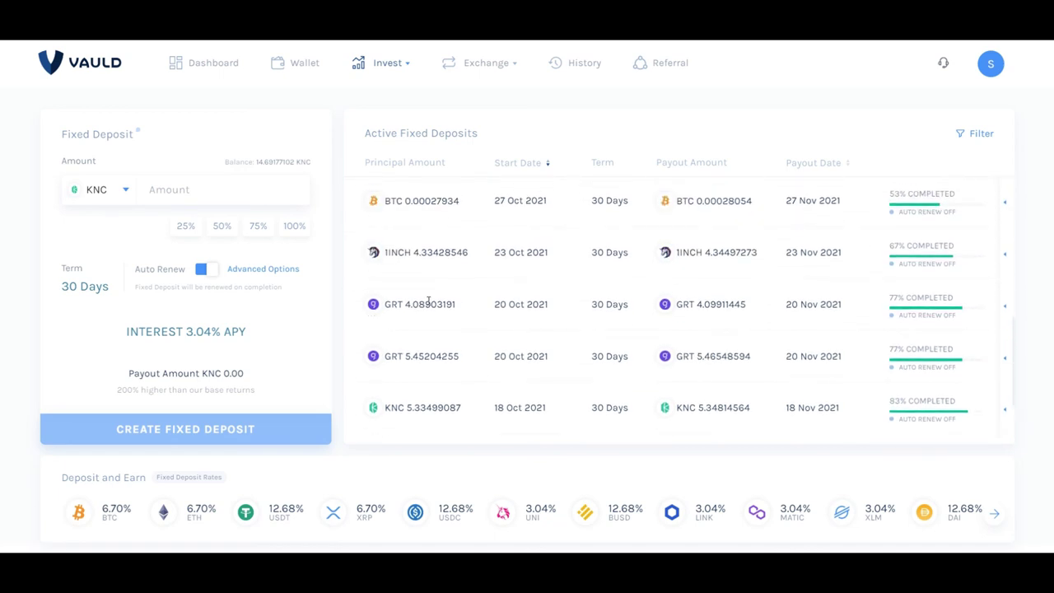
Step: Compare the principal and payout amounts of the 4.08903191 GRT fixed deposit started on 20 Oct 2021
{"action": "left_click_drag", "start_coordinate": [456, 306], "coordinate": [406, 302]}
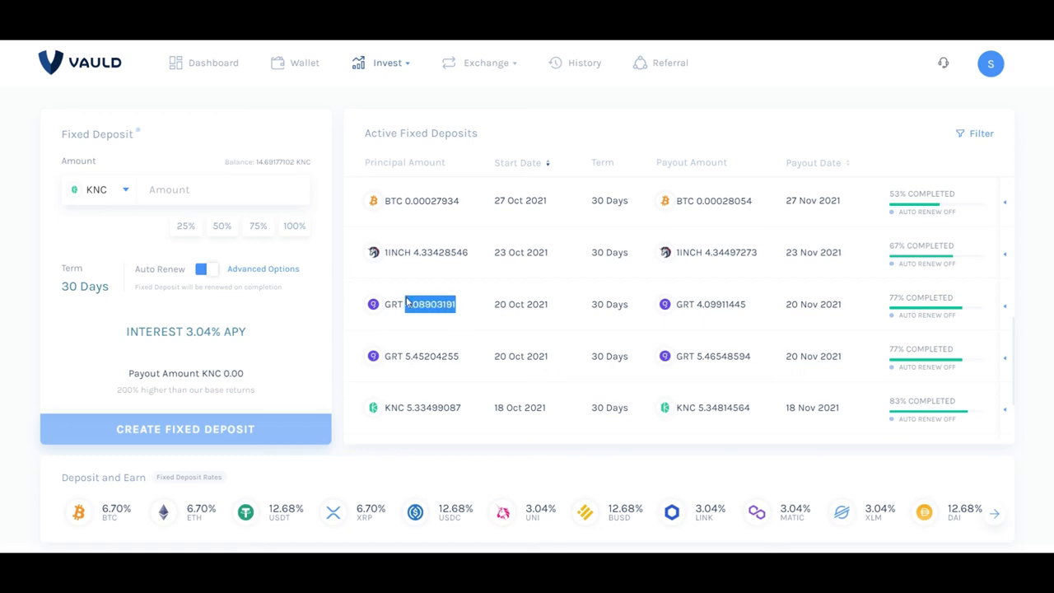
{"action": "right_click", "coordinate": [407, 302]}
{"action": "left_click", "coordinate": [402, 286]}
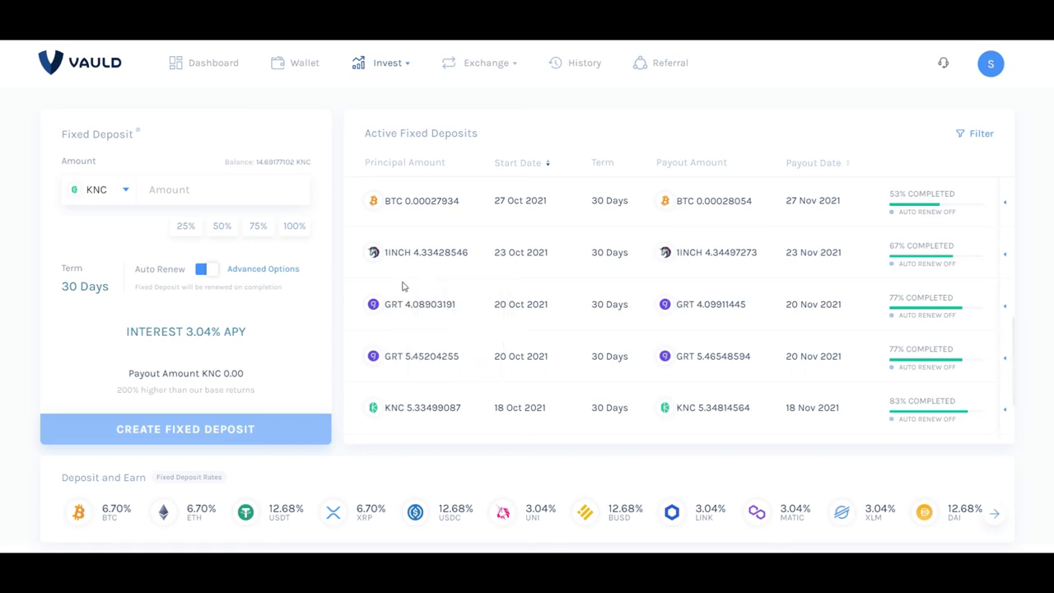
{"action": "left_click_drag", "start_coordinate": [714, 304], "coordinate": [698, 307]}
{"action": "right_click", "coordinate": [701, 310]}
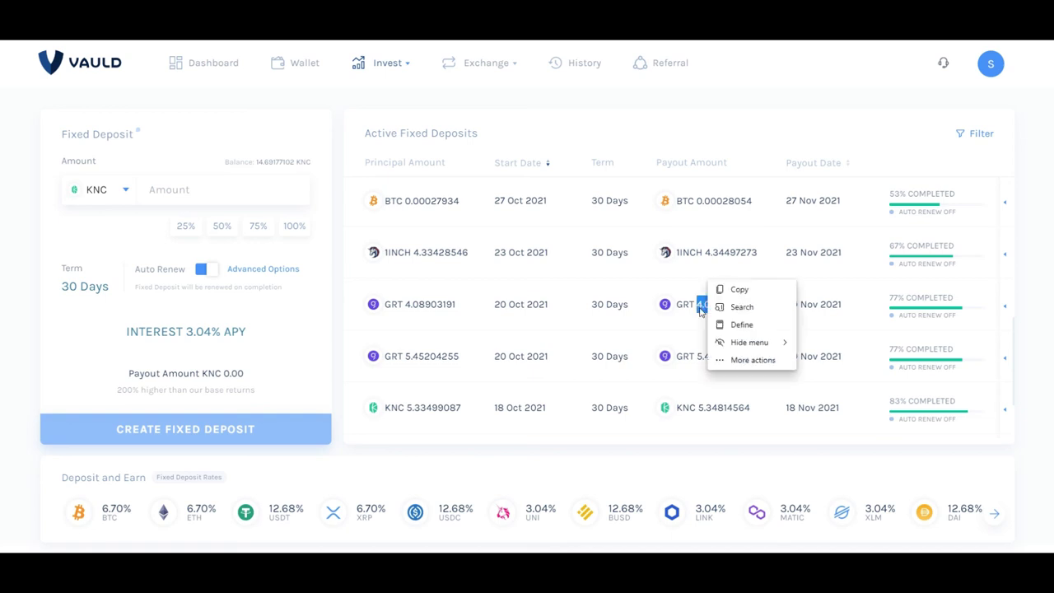
{"action": "left_click", "coordinate": [683, 291]}
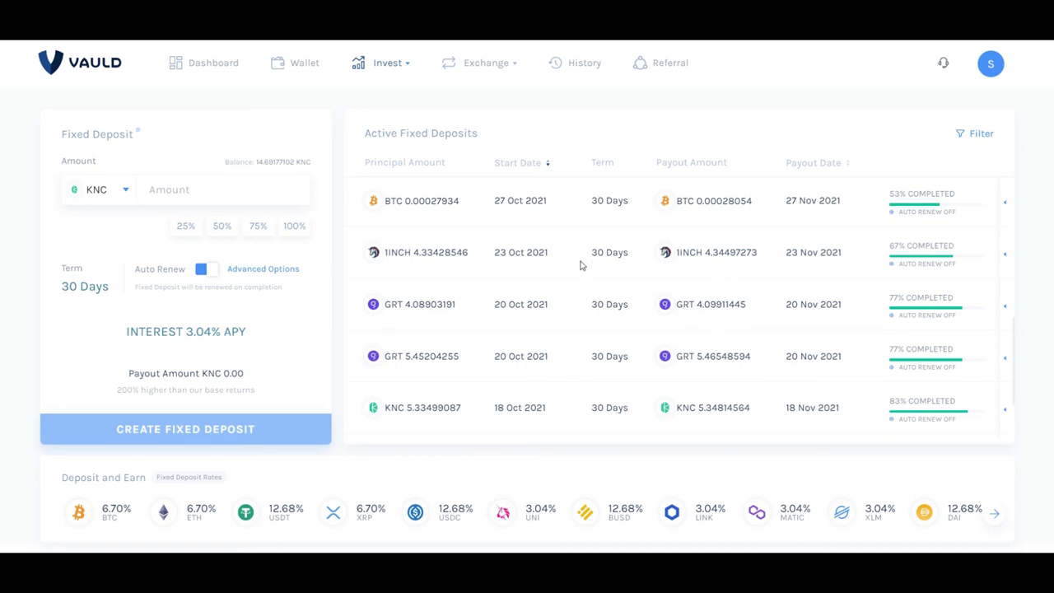
{"action": "scroll", "coordinate": [581, 265], "scroll_direction": "up", "scroll_amount": 1}
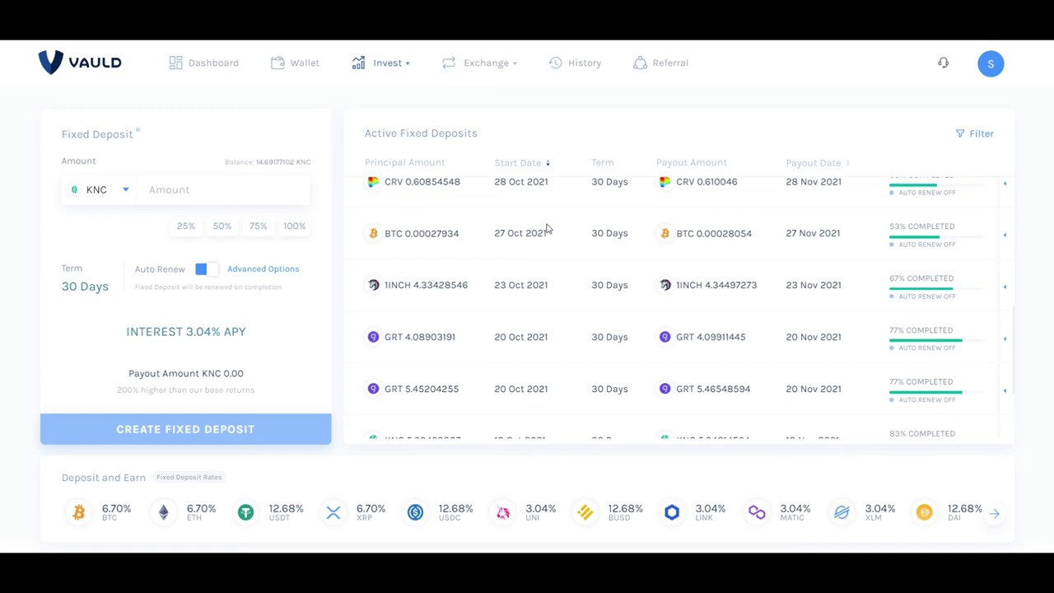
{"action": "scroll", "coordinate": [548, 229], "scroll_direction": "up", "scroll_amount": 5}
Step: Start a new AIP basket containing only KNC and create its allocation
{"action": "mouse_move", "coordinate": [394, 66]}
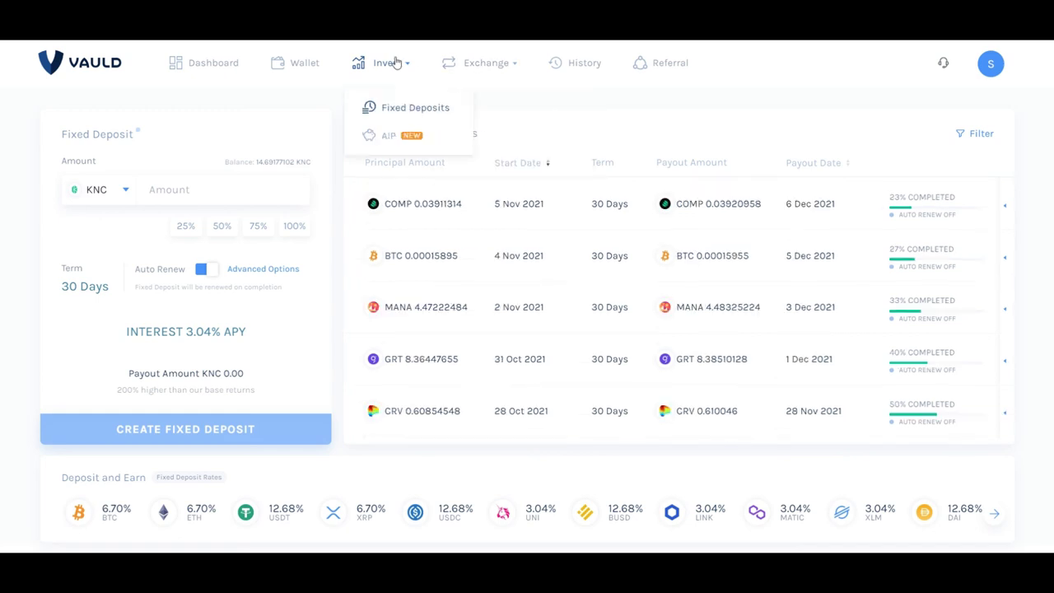
{"action": "left_click", "coordinate": [390, 138]}
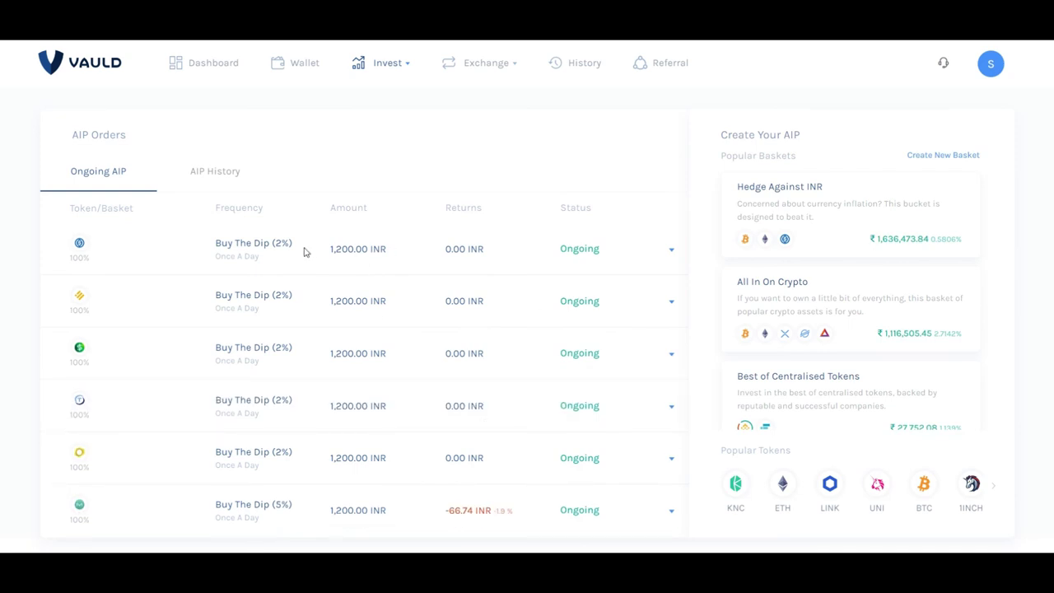
{"action": "left_click", "coordinate": [943, 156]}
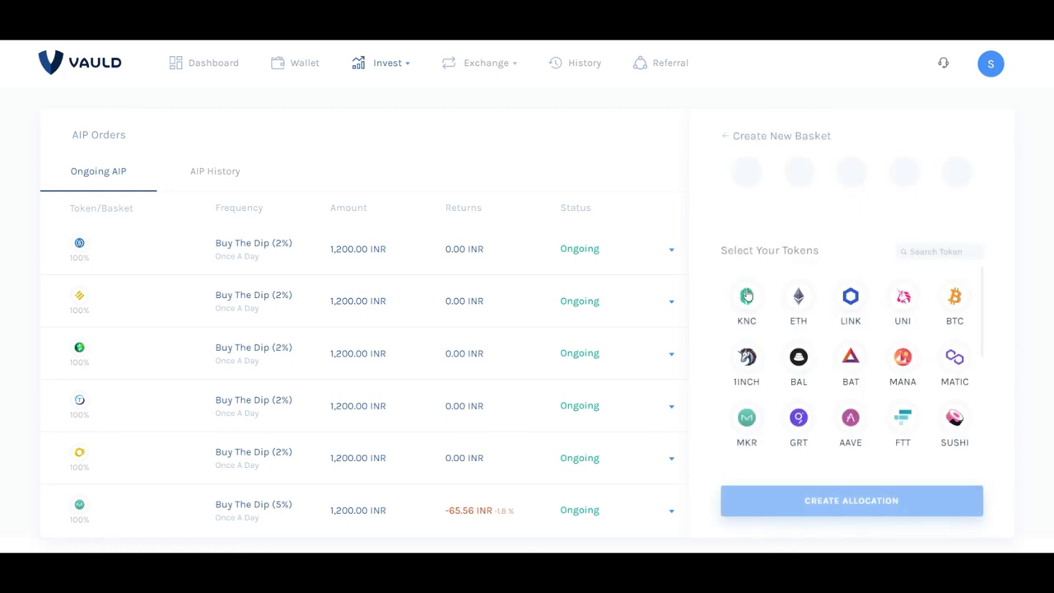
{"action": "left_click", "coordinate": [746, 295]}
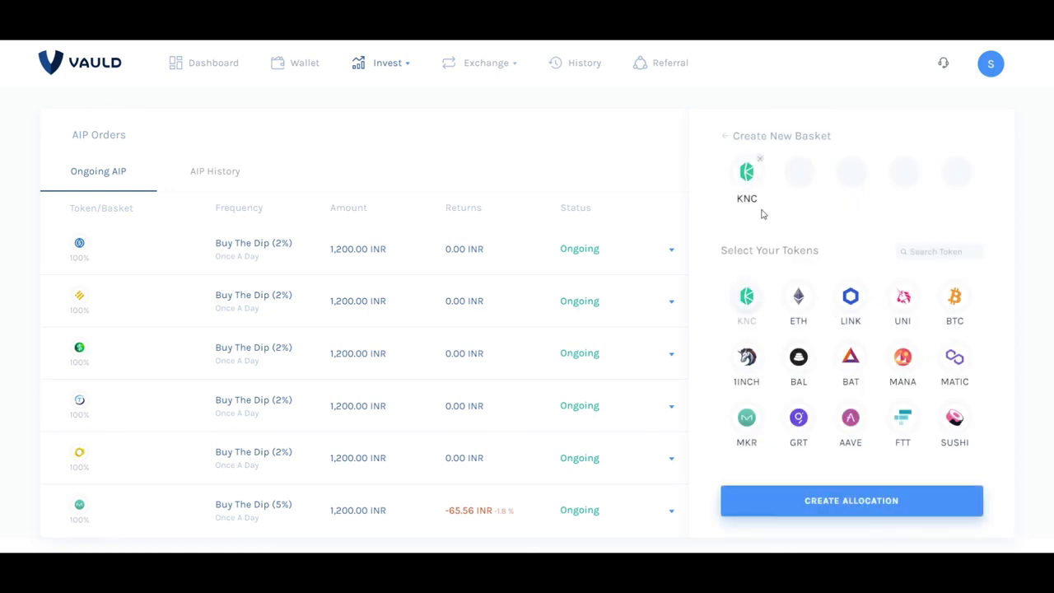
{"action": "left_click", "coordinate": [842, 506]}
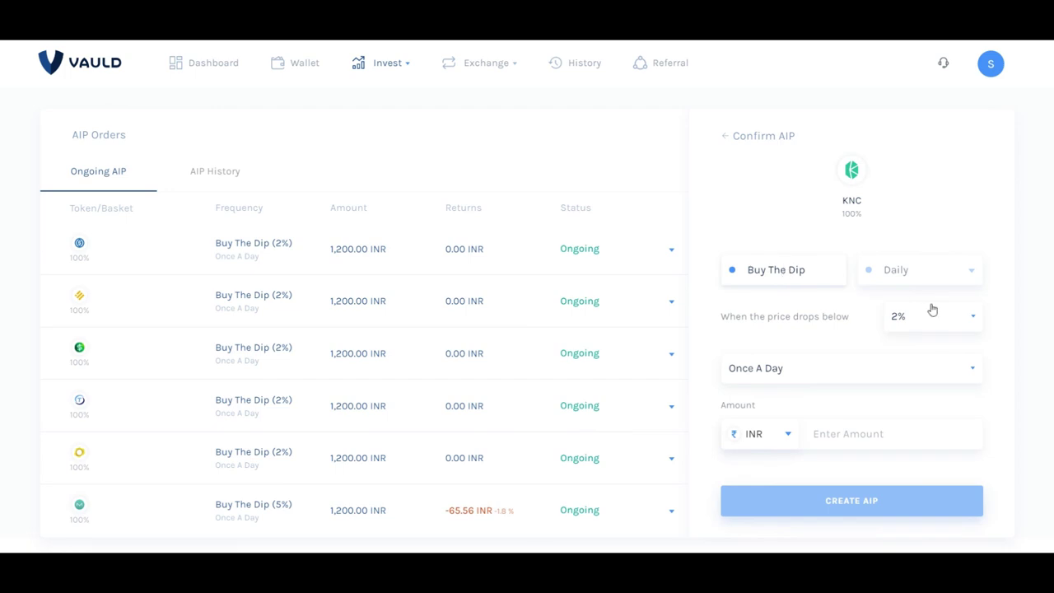
Step: Review the KNC AIP's price-drop options and switch its schedule from Buy The Dip to Daily, checking the other intervals
{"action": "left_click", "coordinate": [933, 317]}
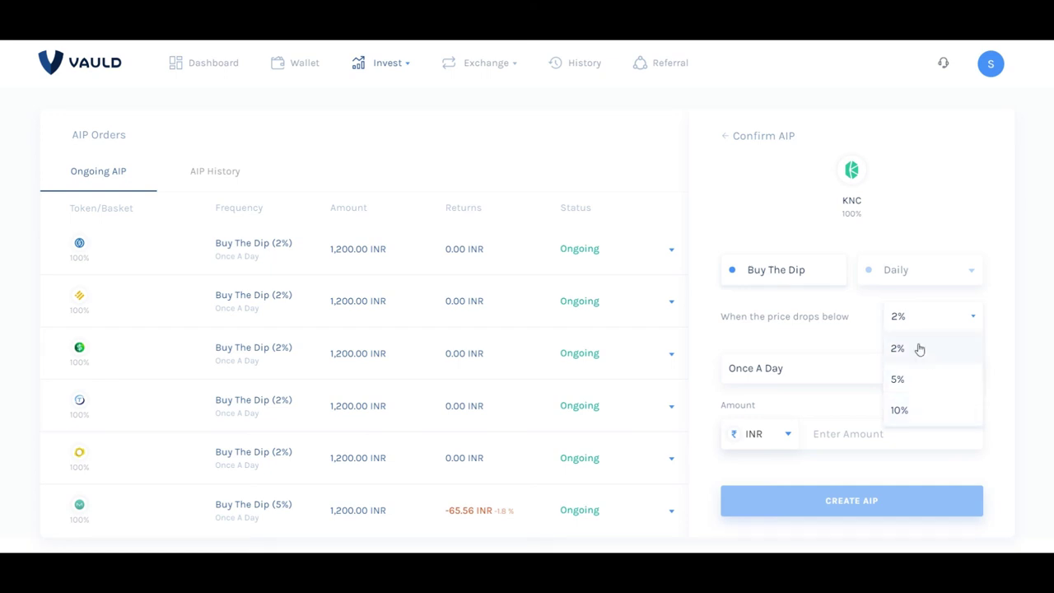
{"action": "left_click", "coordinate": [934, 275]}
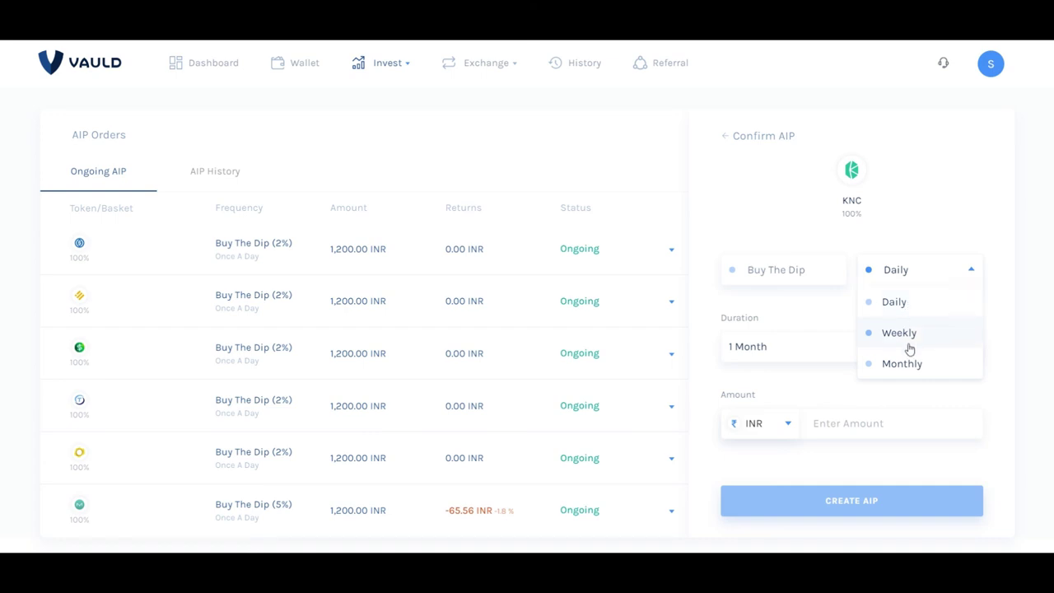
{"action": "left_click", "coordinate": [797, 313]}
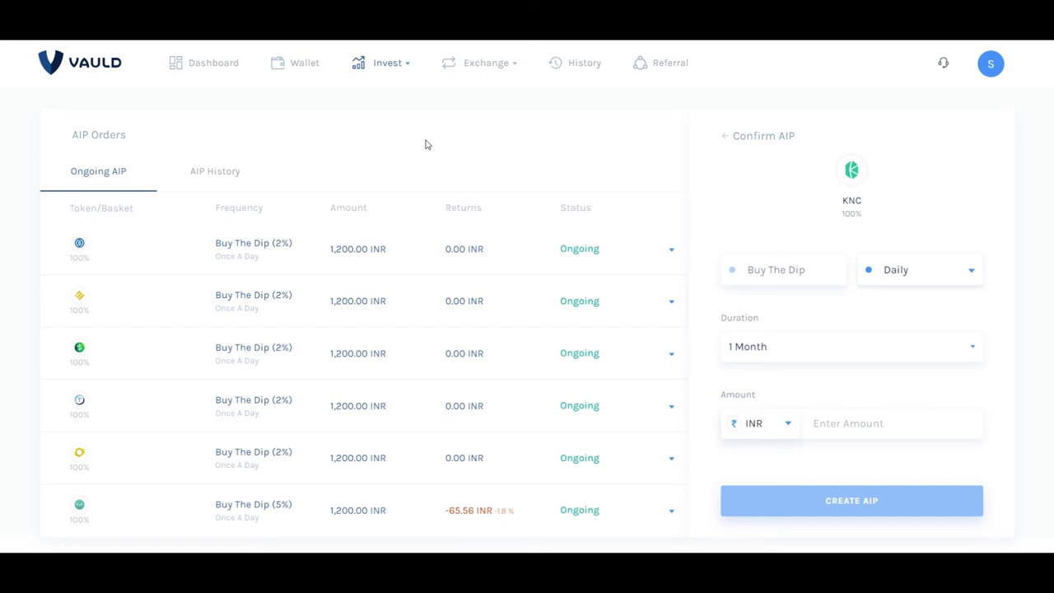
Step: Open the account profile panel with the referral and settings options
{"action": "left_click", "coordinate": [992, 72]}
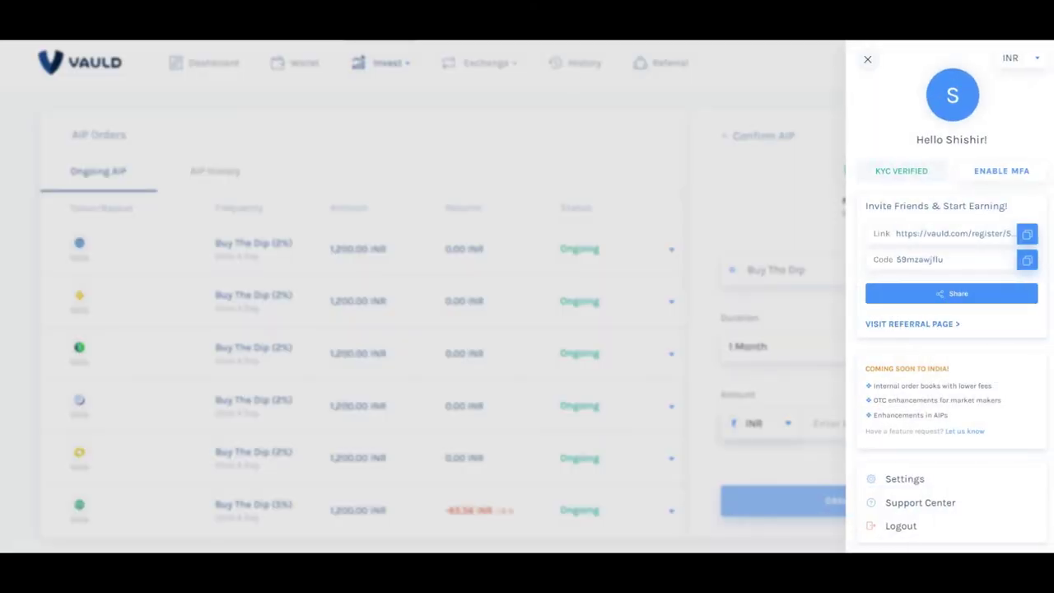